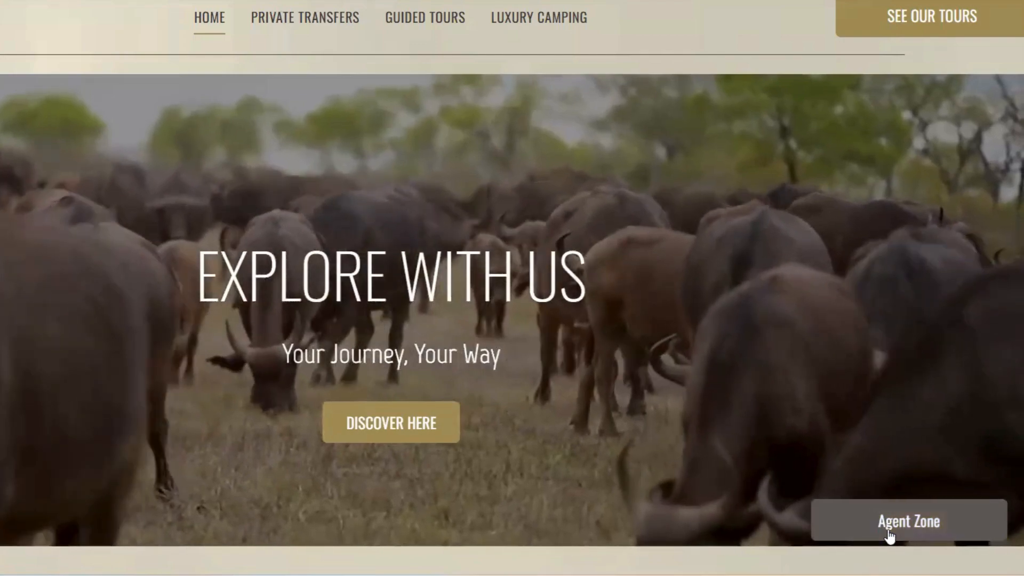
Log in to Agent Zone with the re-entered account password and start a new trip quote.
{"action": "left_click", "coordinate": [889, 533]}
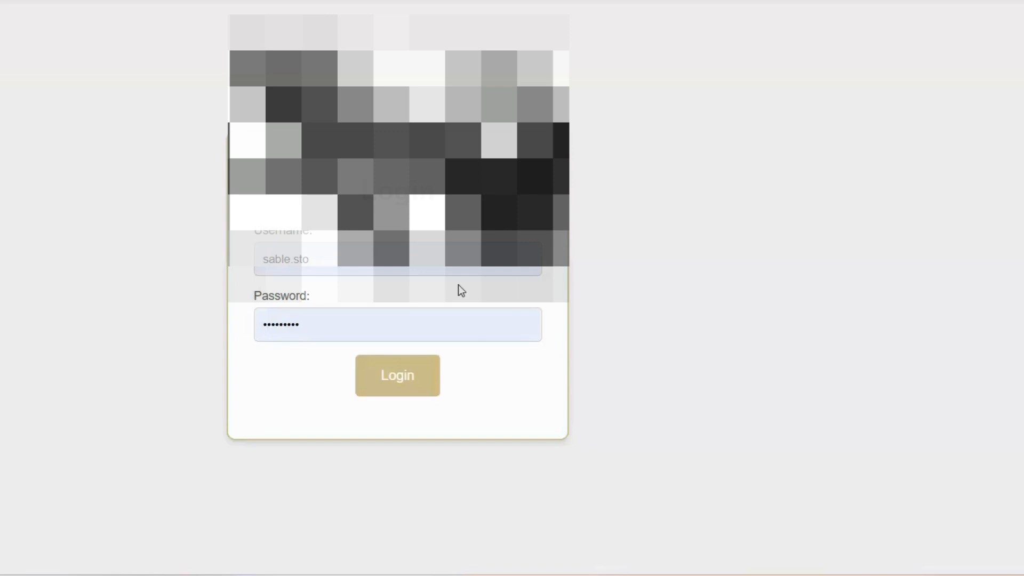
{"action": "left_click", "coordinate": [318, 329]}
{"action": "key", "text": "BackSpace"}
{"action": "key", "text": "BackSpace"}
{"action": "key", "text": "BackSpace"}
{"action": "key", "text": "BackSpace"}
{"action": "key", "text": "BackSpace"}
{"action": "key", "text": "BackSpace"}
{"action": "key", "text": "BackSpace"}
{"action": "key", "text": "BackSpace"}
{"action": "key", "text": "BackSpace"}
{"action": "type", "text": "•••••••••••"}
{"action": "left_click", "coordinate": [387, 395]}
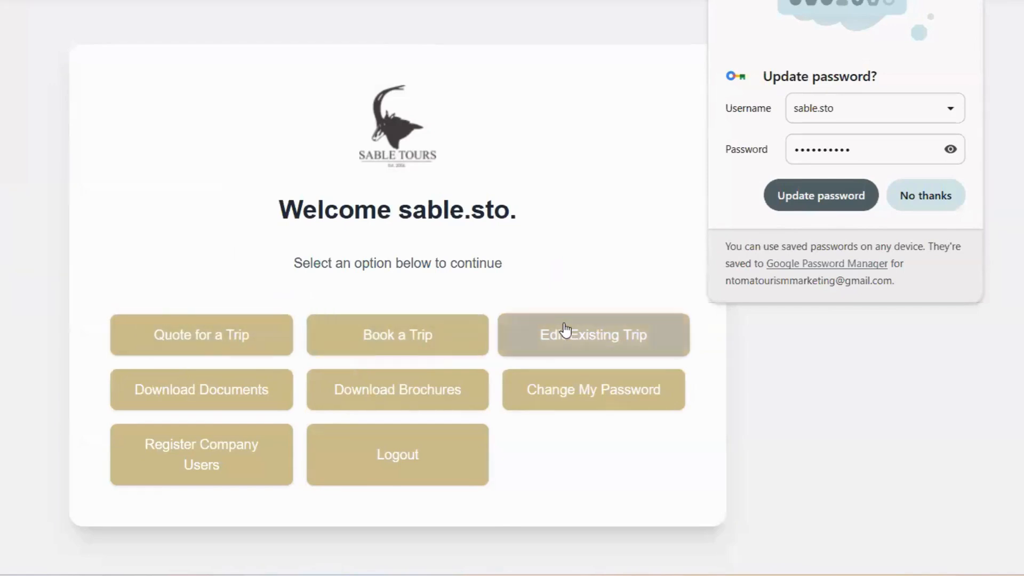
{"action": "left_click", "coordinate": [924, 195]}
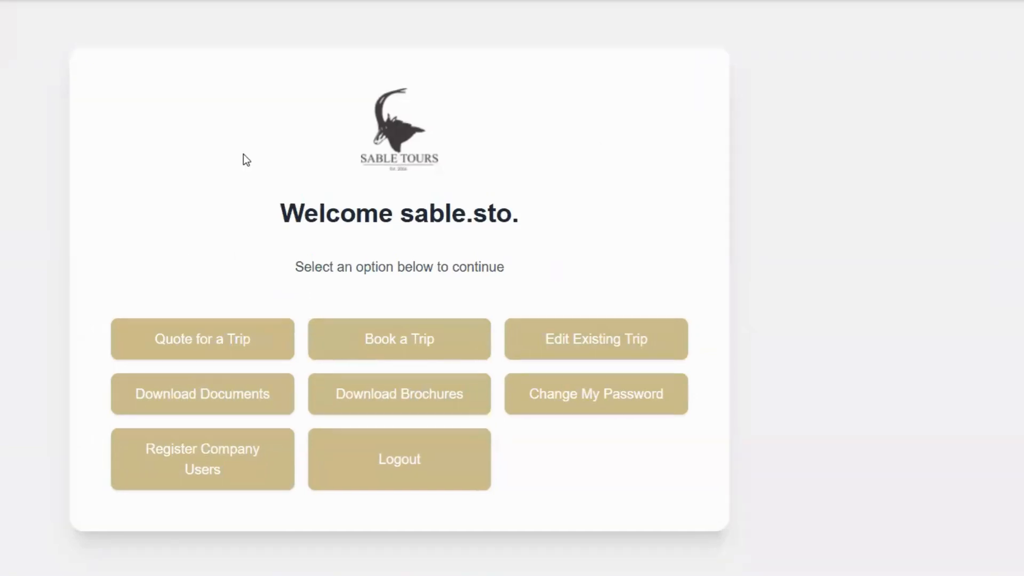
{"action": "left_click", "coordinate": [159, 342]}
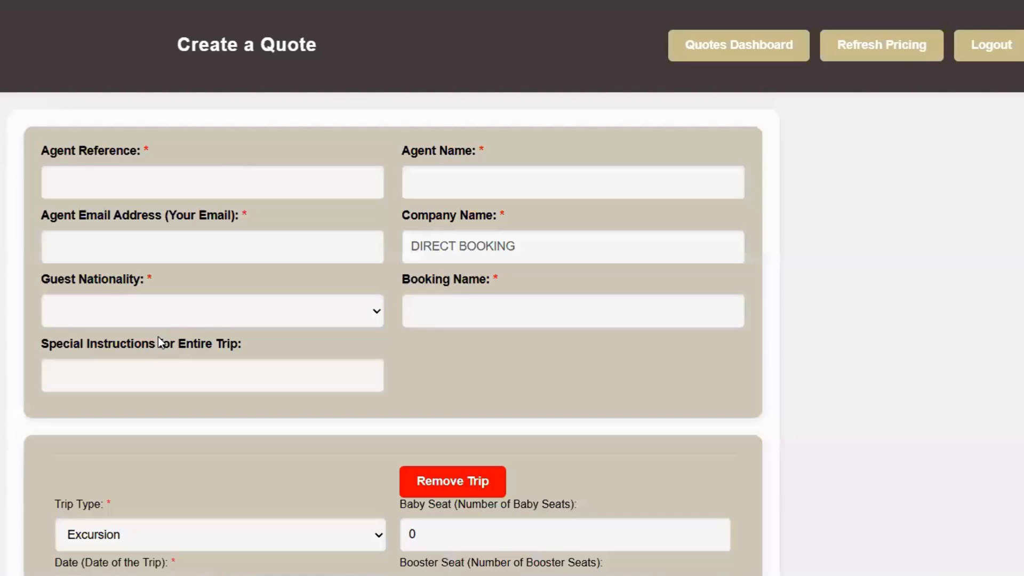
Enter the agent's name as agent reference and agent name, and the suggested agent e-mail.
{"action": "left_click", "coordinate": [224, 177]}
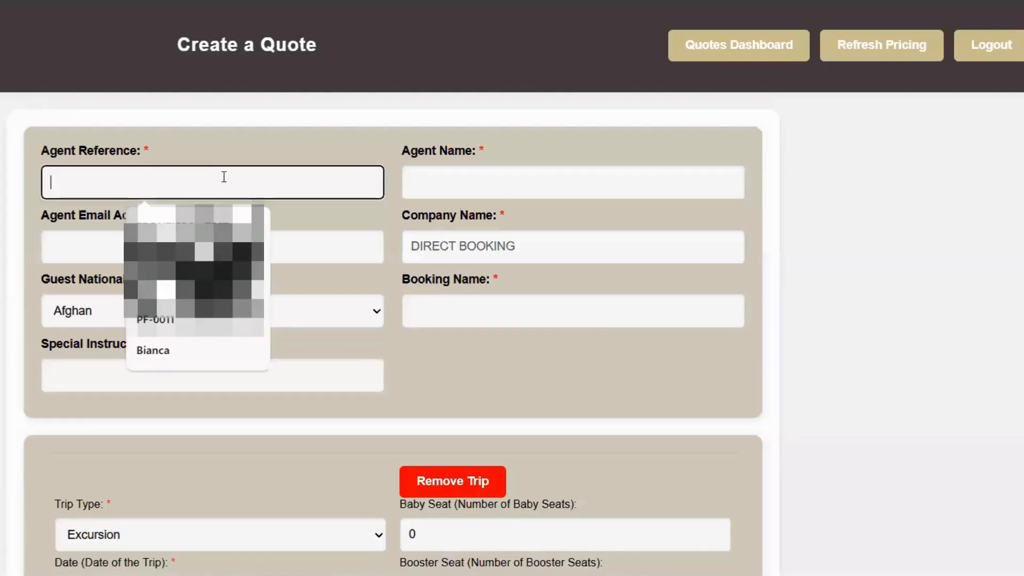
{"action": "type", "text": "Bianca"}
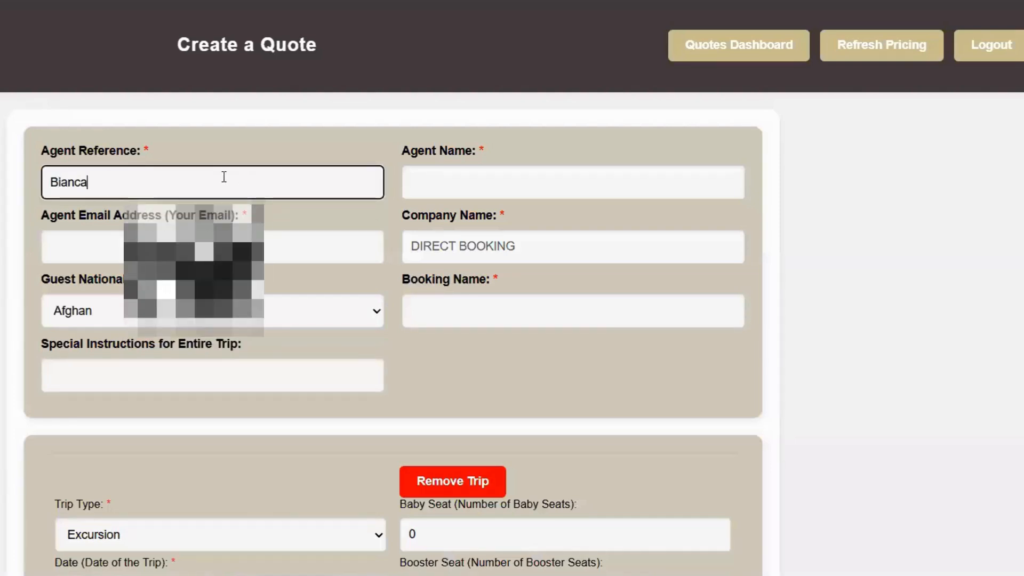
{"action": "left_click", "coordinate": [472, 186]}
{"action": "type", "text": "Bianca"}
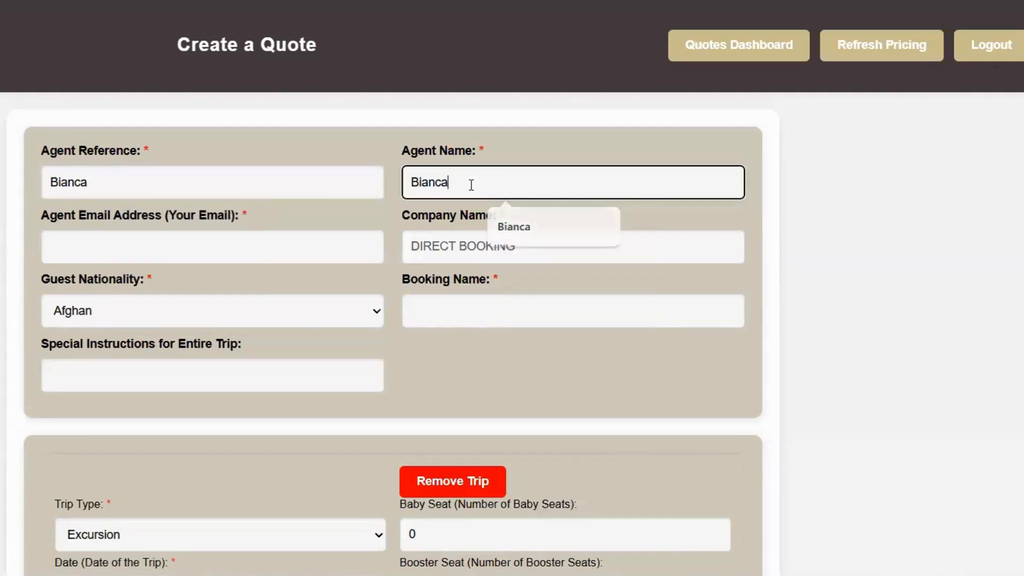
{"action": "left_click", "coordinate": [248, 254]}
{"action": "left_click", "coordinate": [238, 294]}
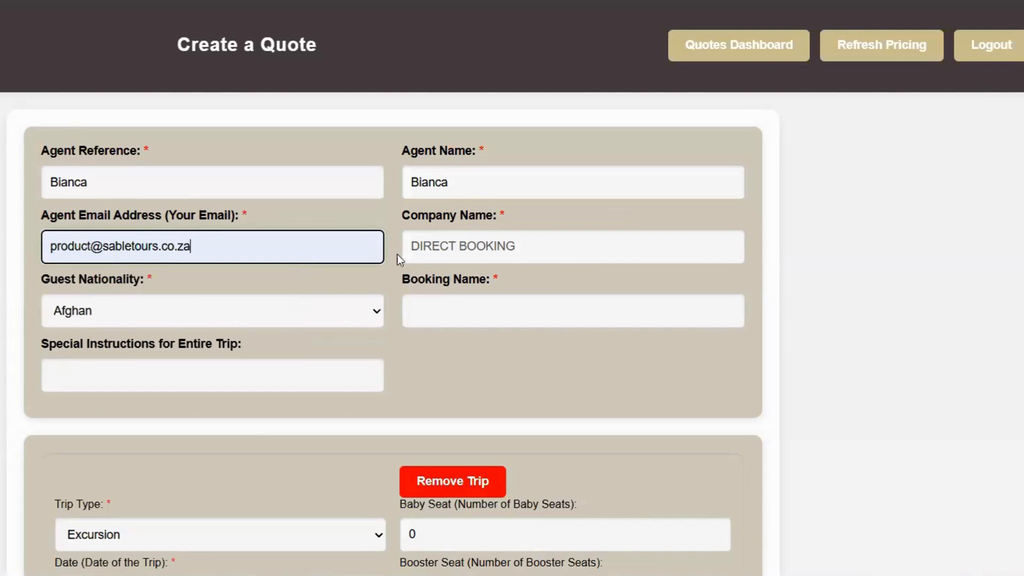
Set the guest nationality to Other.
{"action": "left_click", "coordinate": [377, 320]}
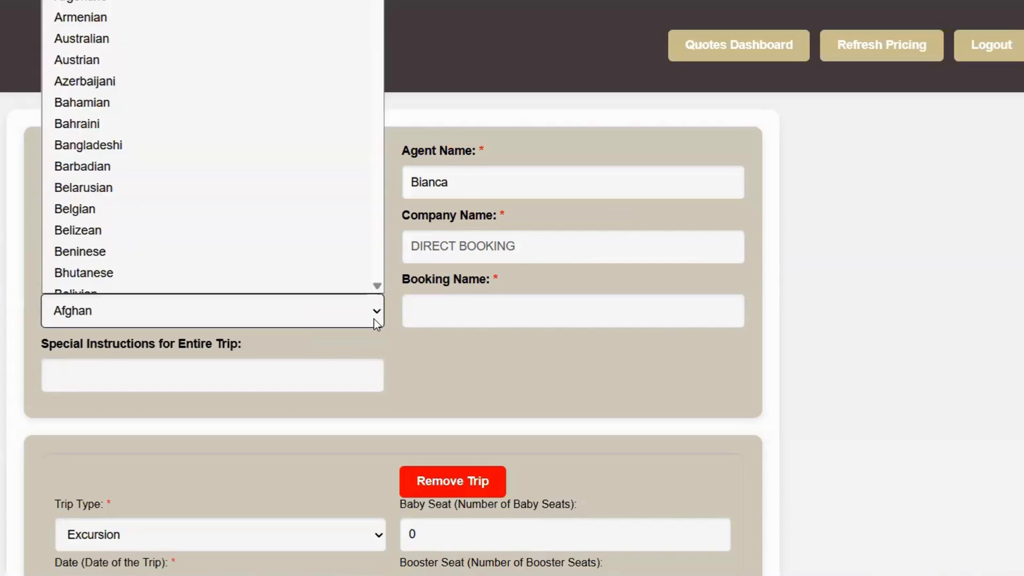
{"action": "scroll", "coordinate": [236, 225], "scroll_direction": "down", "scroll_amount": 15}
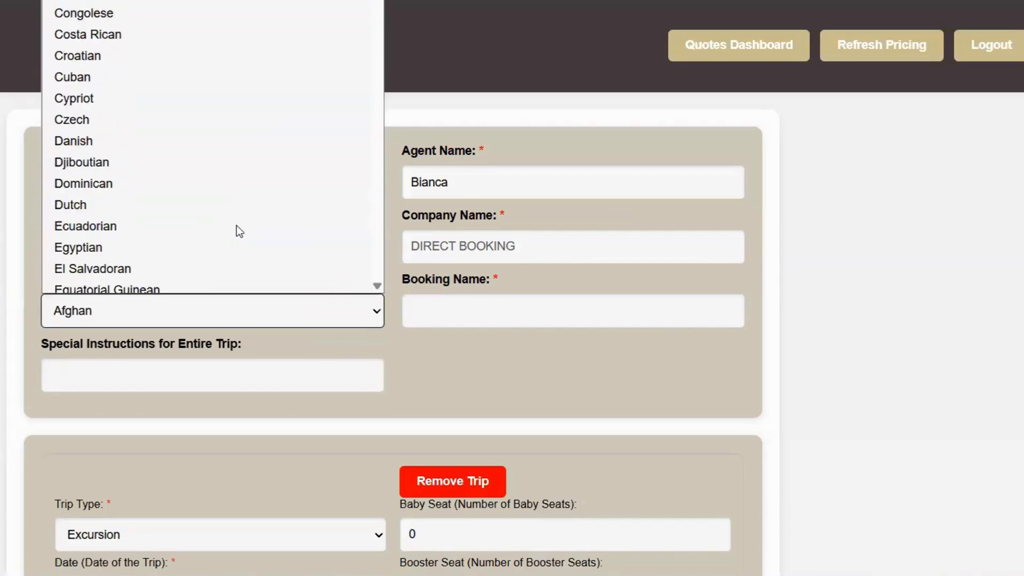
{"action": "scroll", "coordinate": [236, 225], "scroll_direction": "down", "scroll_amount": 13}
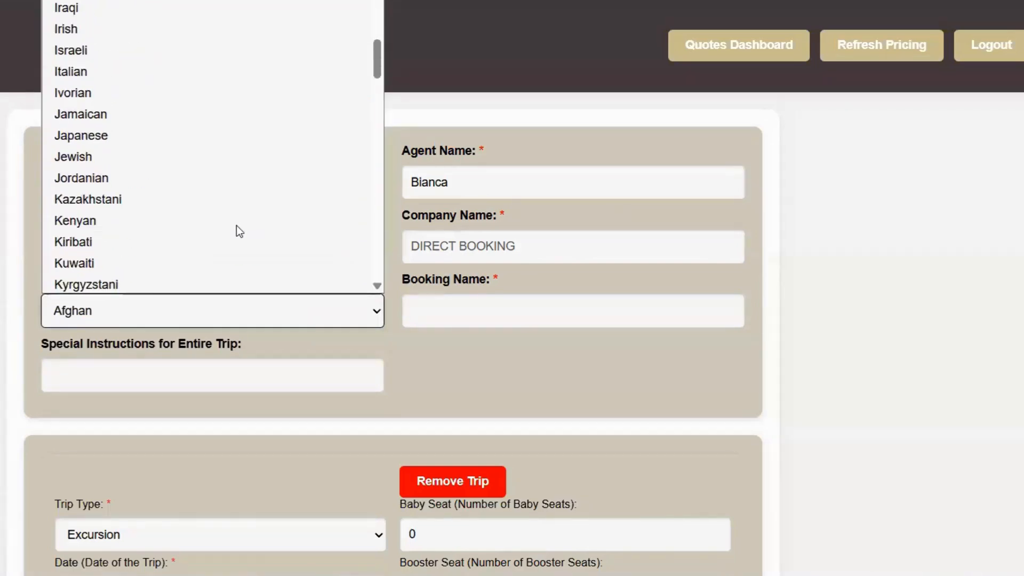
{"action": "scroll", "coordinate": [236, 225], "scroll_direction": "down", "scroll_amount": 13}
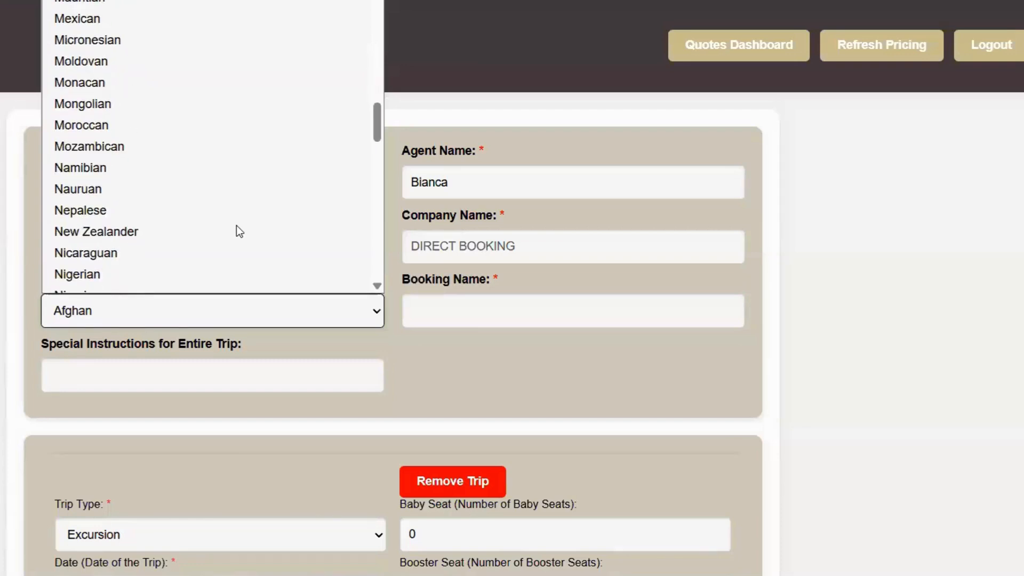
{"action": "scroll", "coordinate": [235, 225], "scroll_direction": "down", "scroll_amount": 2}
{"action": "left_click", "coordinate": [188, 215]}
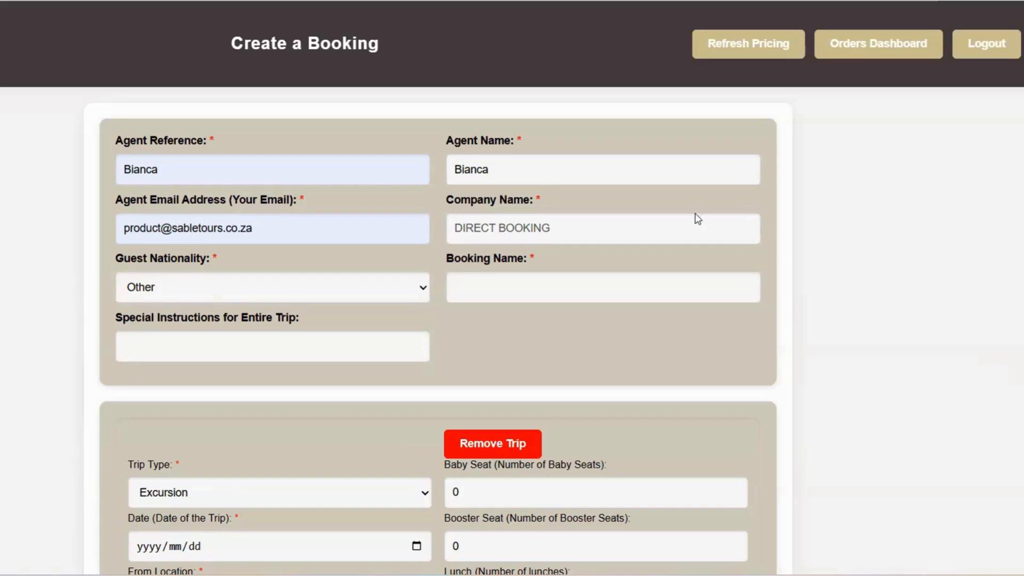
Enter the booking name in the Booking Name field.
{"action": "left_click", "coordinate": [563, 284]}
{"action": "type", "text": "ROU"}
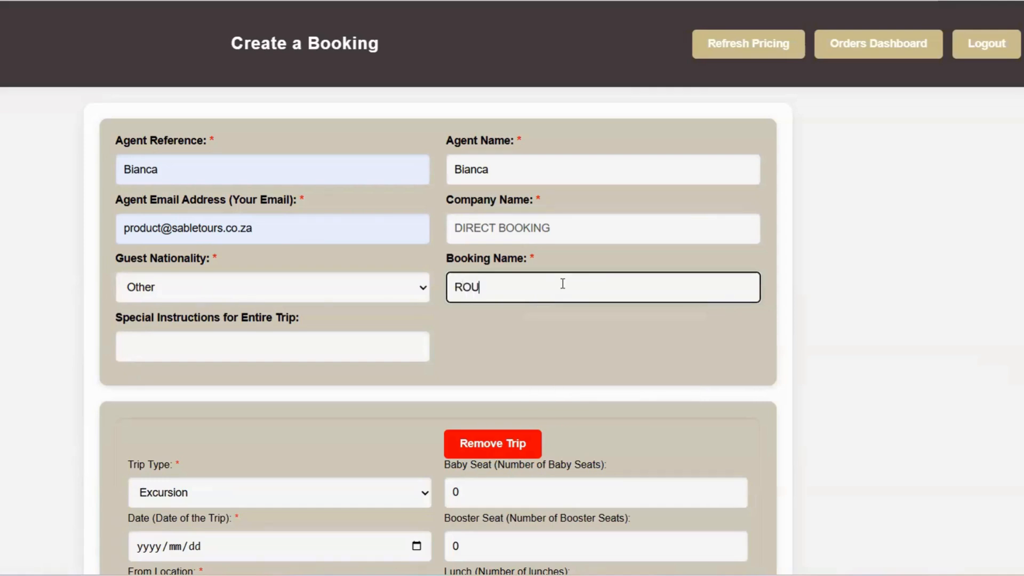
{"action": "type", "text": "X"}
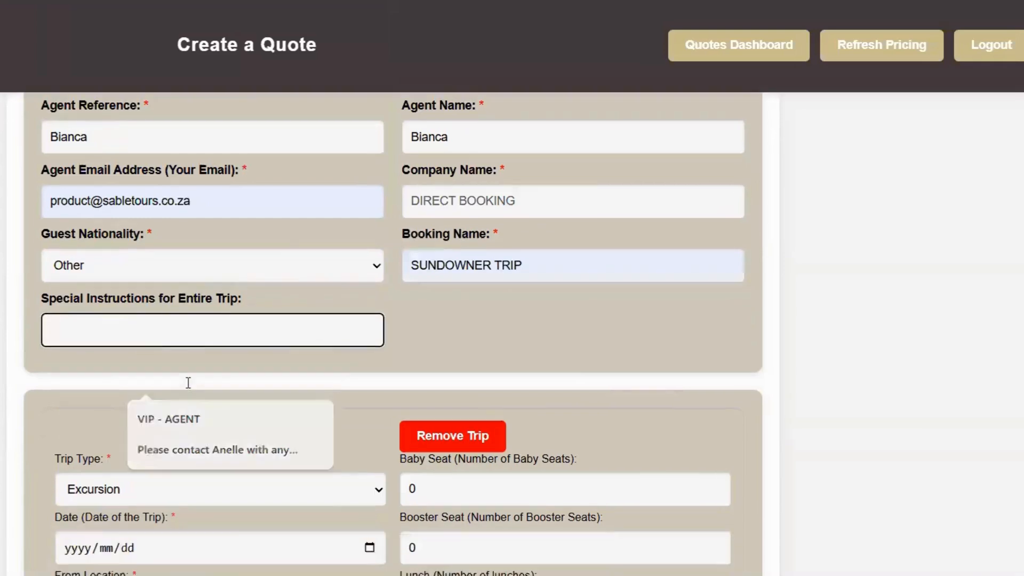
Make the trip a Departure Transfer dated 18 October 2025.
{"action": "scroll", "coordinate": [229, 334], "scroll_direction": "down", "scroll_amount": 1}
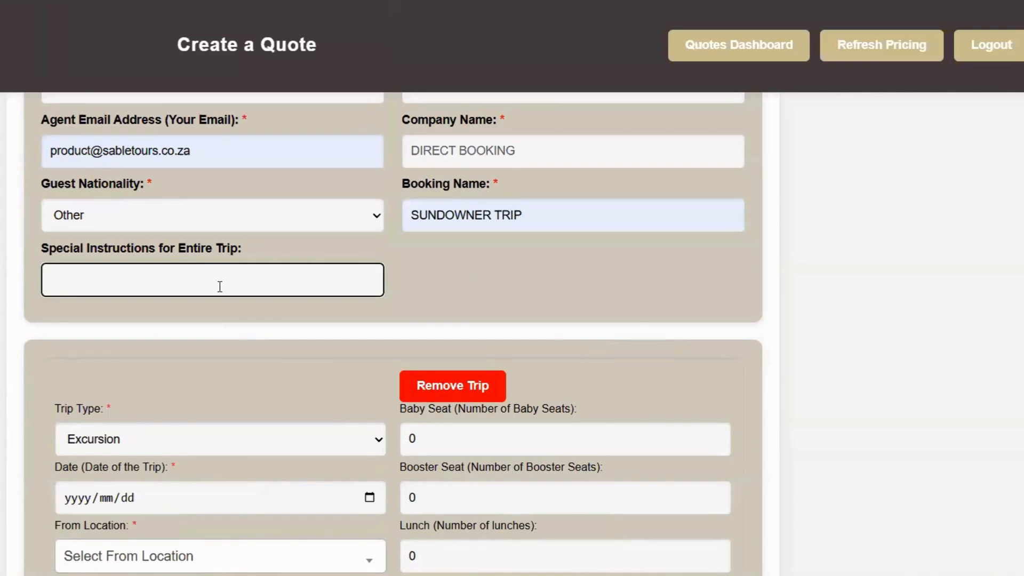
{"action": "scroll", "coordinate": [219, 286], "scroll_direction": "down", "scroll_amount": 1}
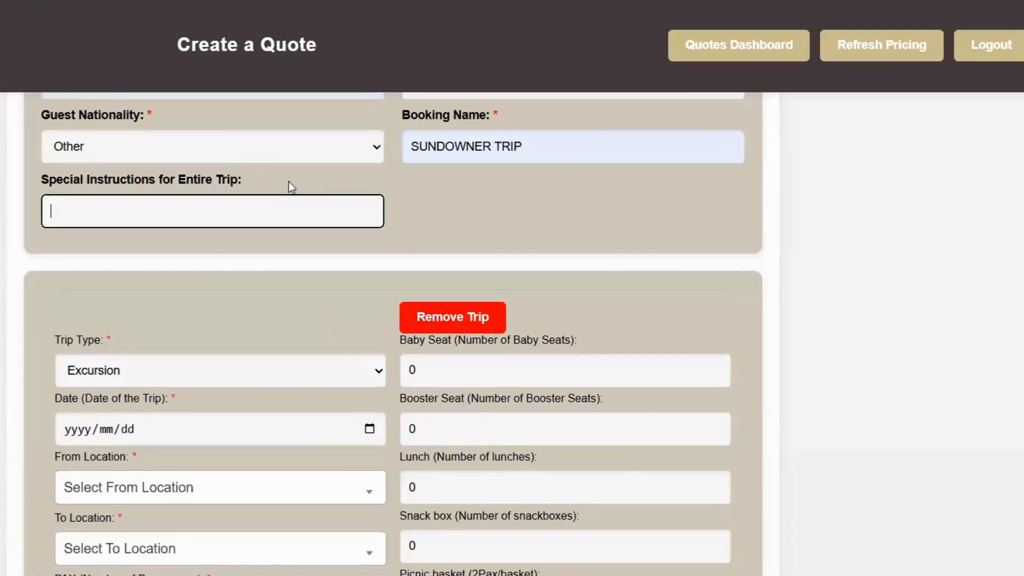
{"action": "scroll", "coordinate": [354, 291], "scroll_direction": "down", "scroll_amount": 3}
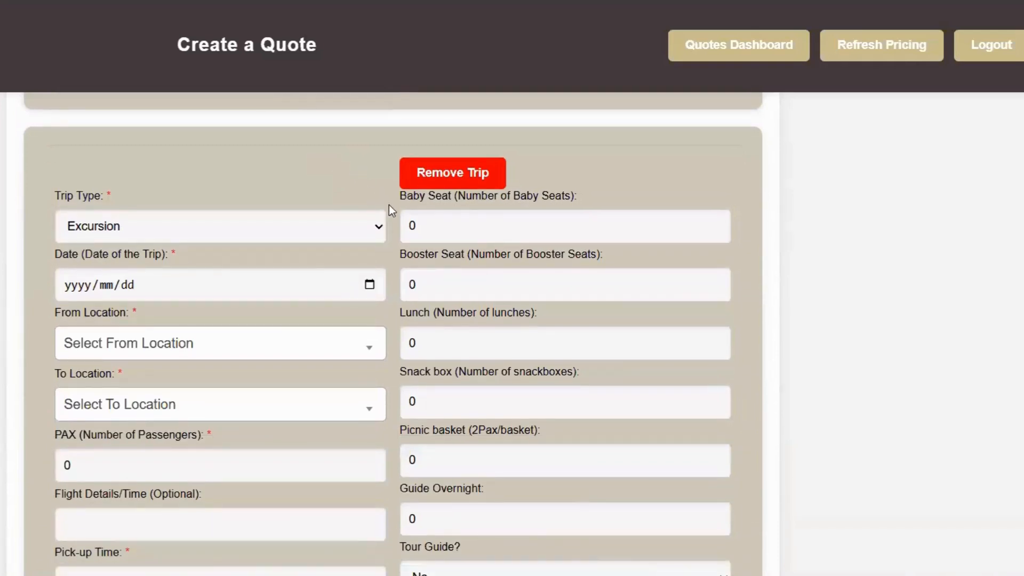
{"action": "left_click", "coordinate": [381, 223]}
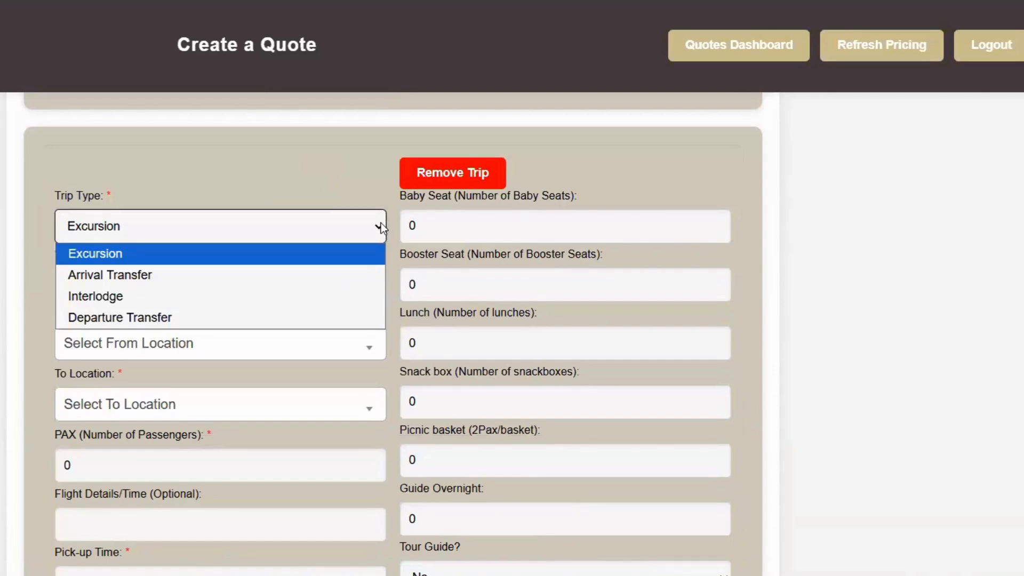
{"action": "left_click", "coordinate": [314, 320]}
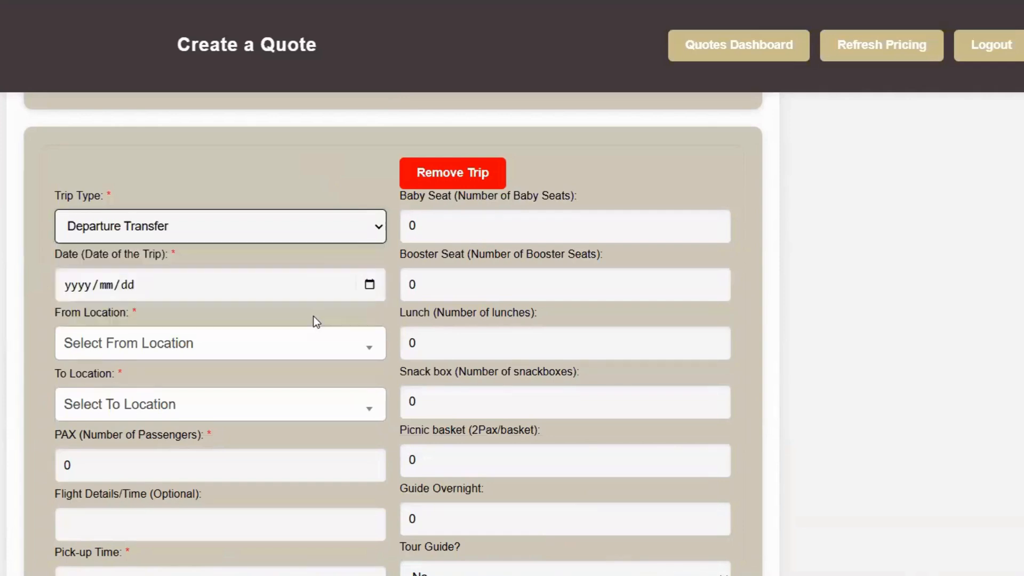
{"action": "left_click", "coordinate": [369, 285]}
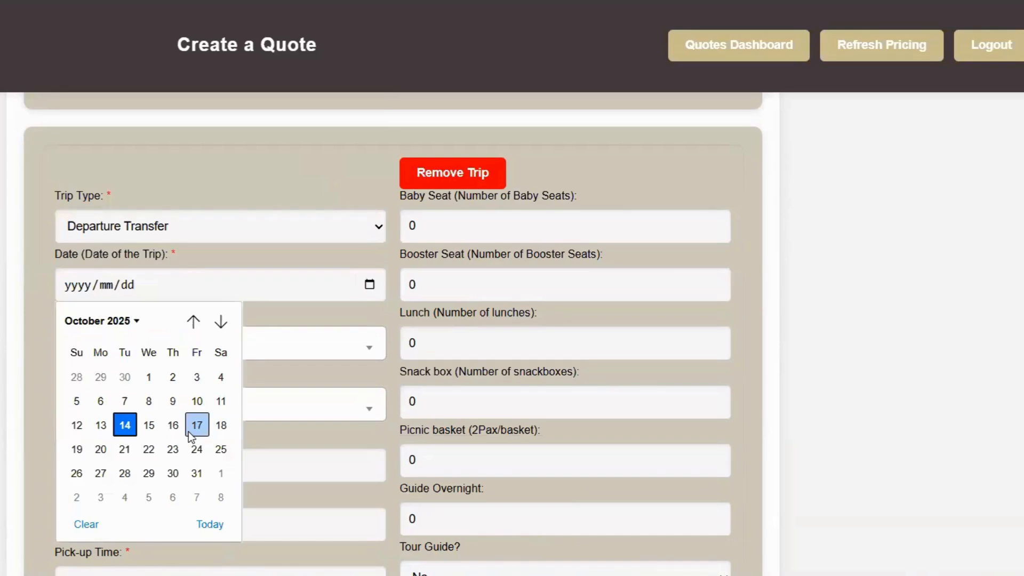
{"action": "left_click", "coordinate": [220, 425]}
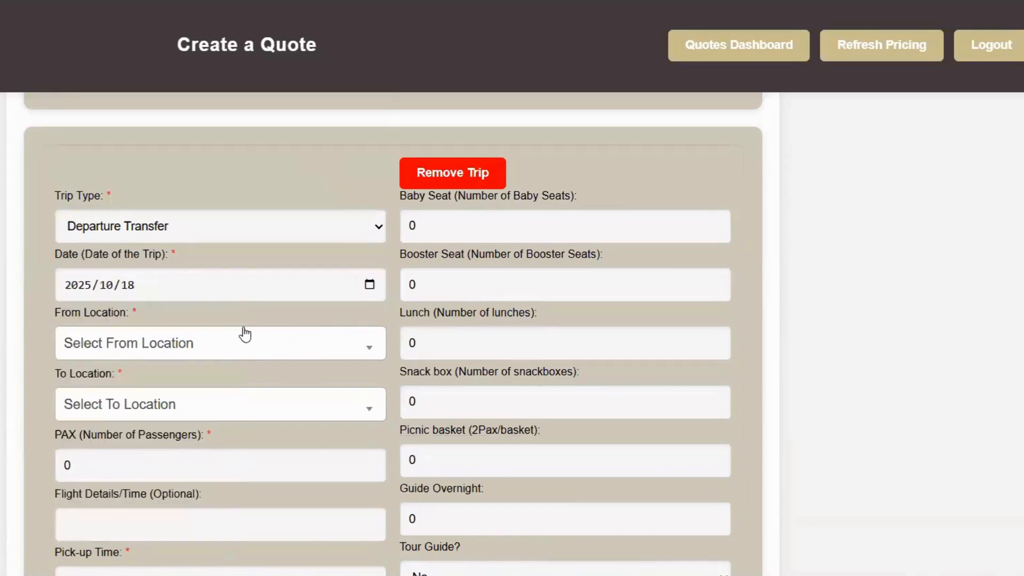
Route the trip from BNR LODGES- EZULWINI LODGES to HDS.
{"action": "left_click", "coordinate": [372, 354]}
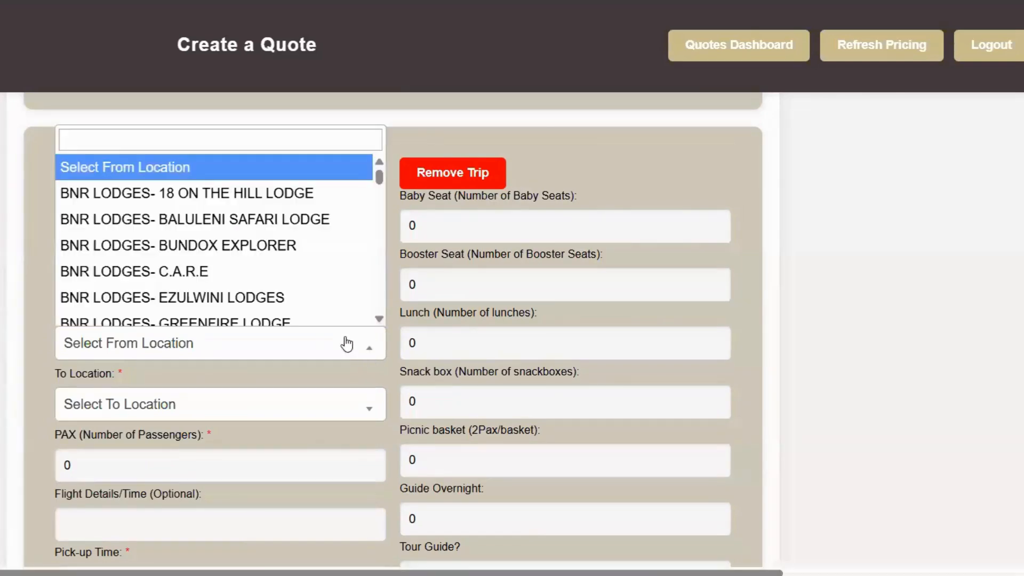
{"action": "left_click", "coordinate": [282, 300]}
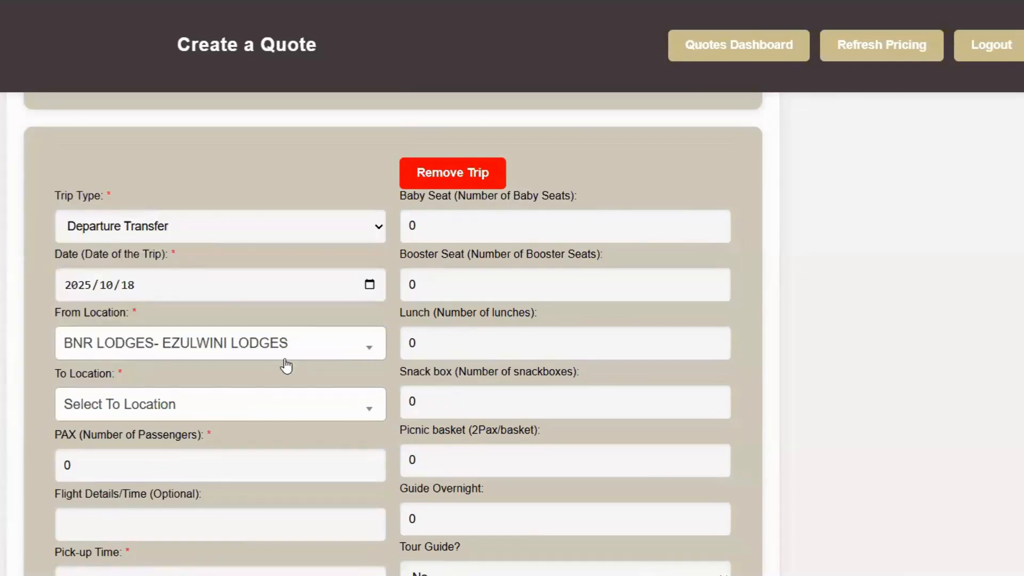
{"action": "scroll", "coordinate": [286, 366], "scroll_direction": "down", "scroll_amount": 1}
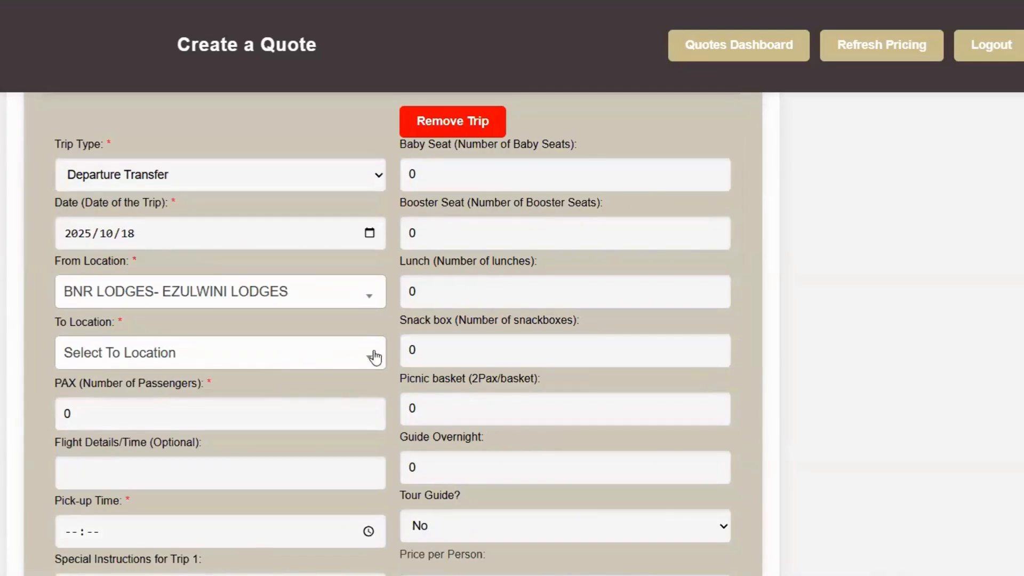
{"action": "left_click", "coordinate": [375, 357]}
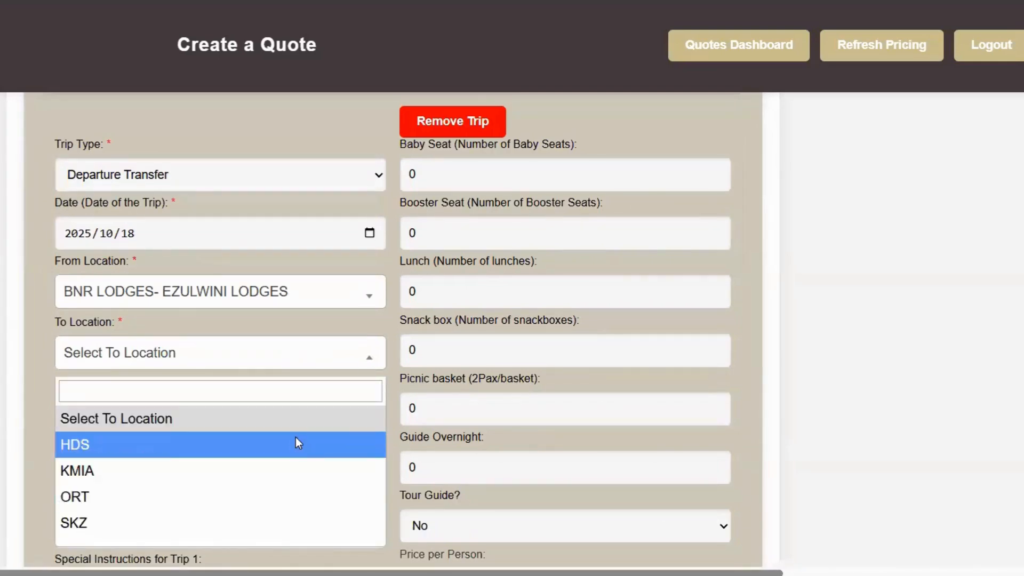
{"action": "left_click", "coordinate": [295, 444]}
Assign flight 4Z658 to the departure trip and set 2 passengers.
{"action": "scroll", "coordinate": [323, 402], "scroll_direction": "down", "scroll_amount": 2}
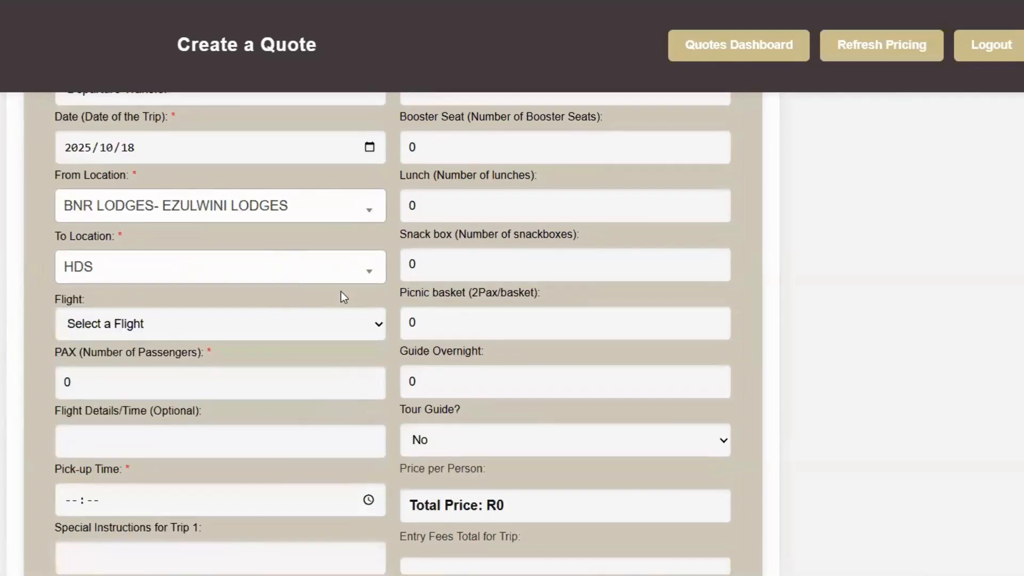
{"action": "left_click", "coordinate": [381, 322]}
{"action": "left_click", "coordinate": [381, 320]}
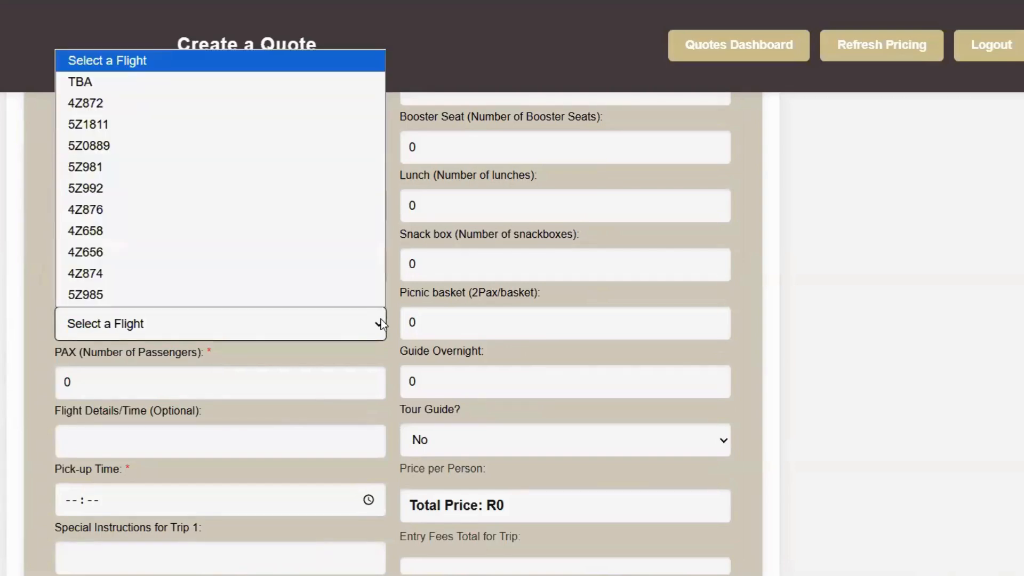
{"action": "left_click", "coordinate": [262, 228]}
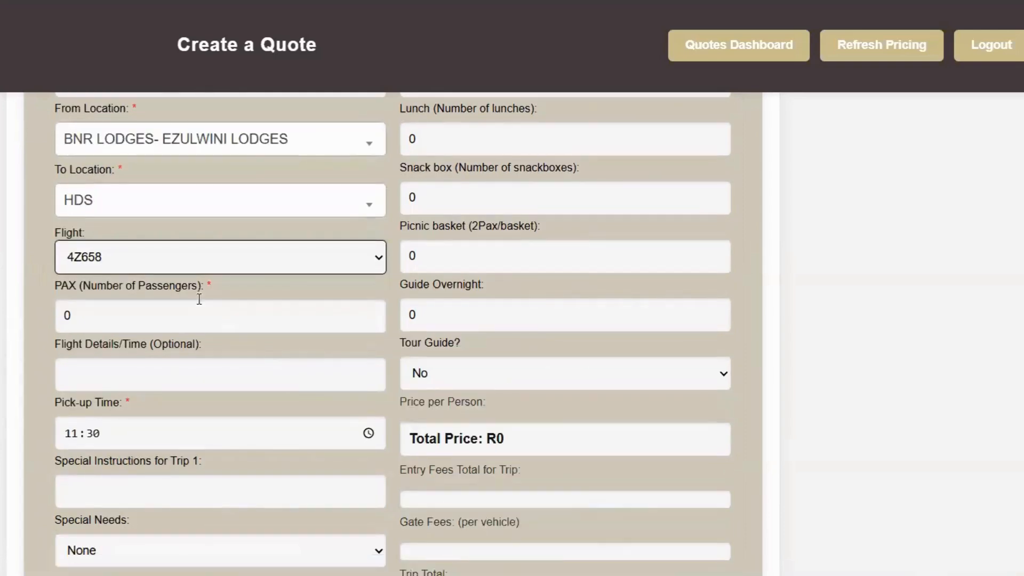
{"action": "left_click", "coordinate": [372, 313]}
{"action": "left_click", "coordinate": [371, 312]}
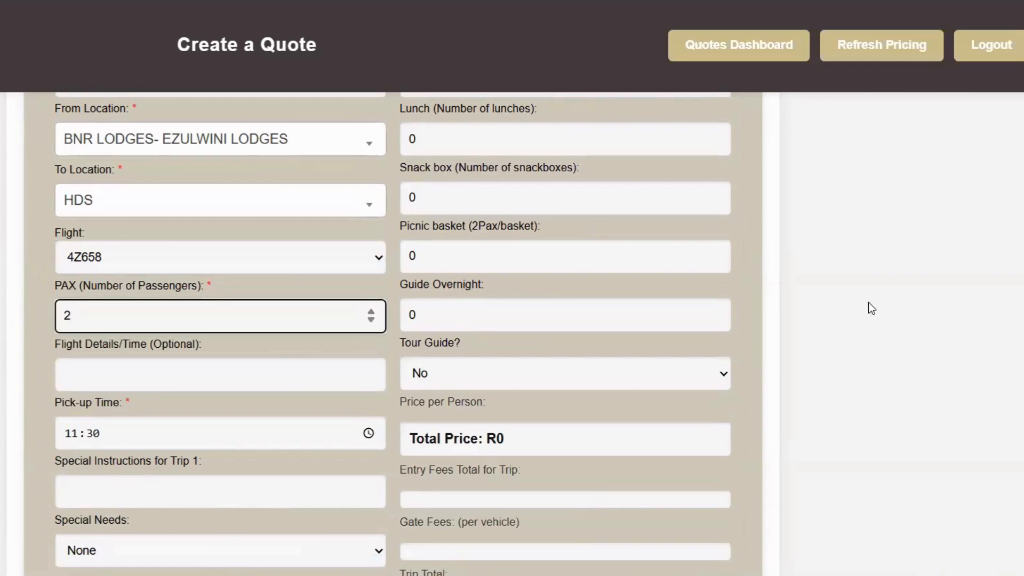
{"action": "scroll", "coordinate": [872, 308], "scroll_direction": "down", "scroll_amount": 1}
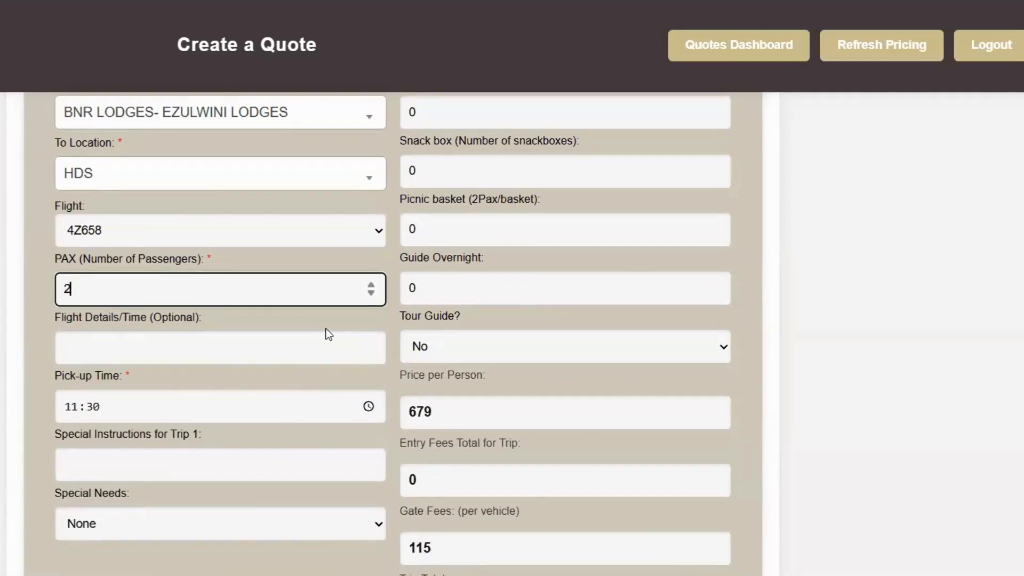
{"action": "scroll", "coordinate": [326, 331], "scroll_direction": "down", "scroll_amount": 1}
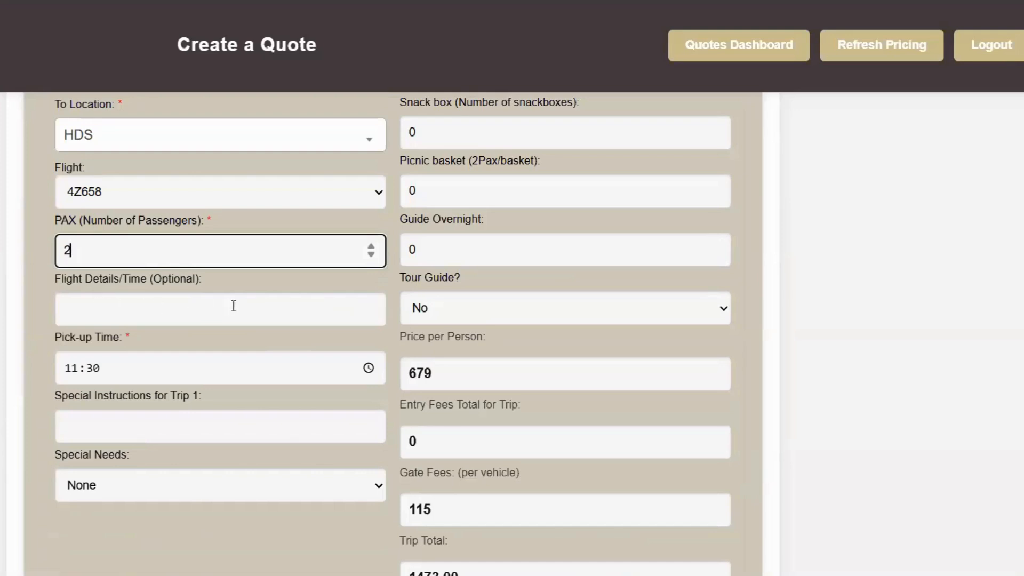
{"action": "scroll", "coordinate": [196, 425], "scroll_direction": "down", "scroll_amount": 1}
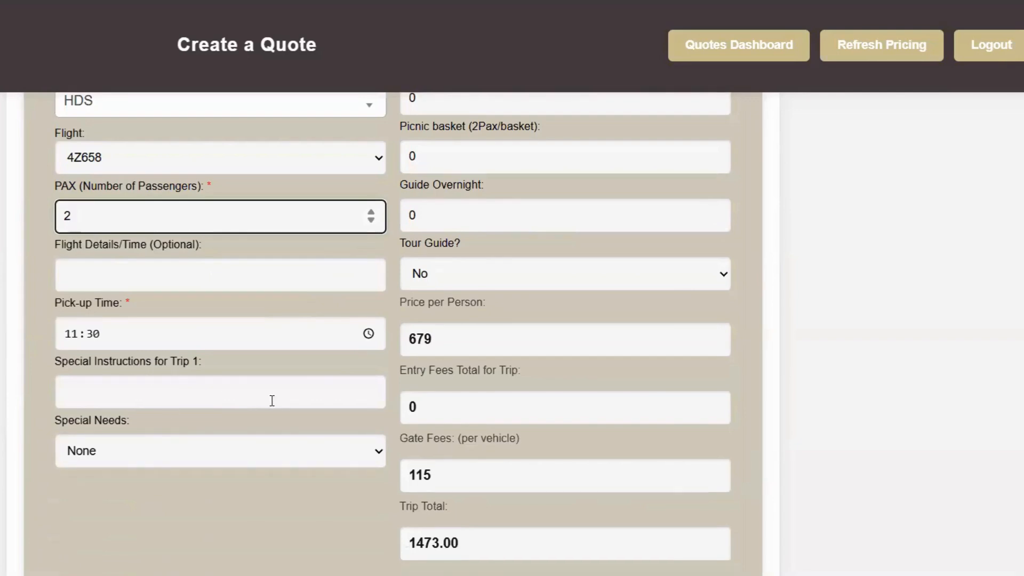
{"action": "scroll", "coordinate": [272, 400], "scroll_direction": "up", "scroll_amount": 6}
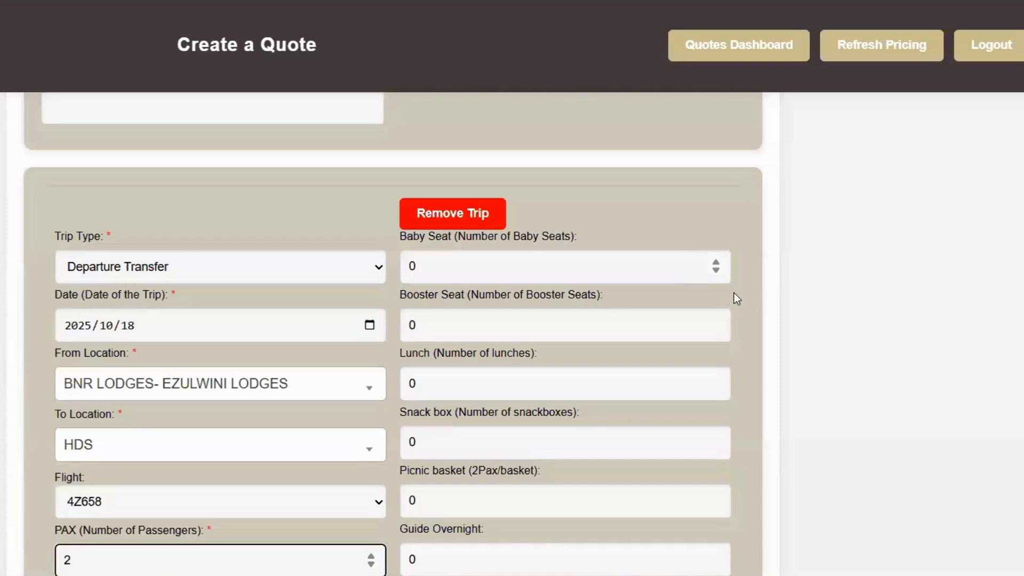
{"action": "scroll", "coordinate": [734, 293], "scroll_direction": "down", "scroll_amount": 1}
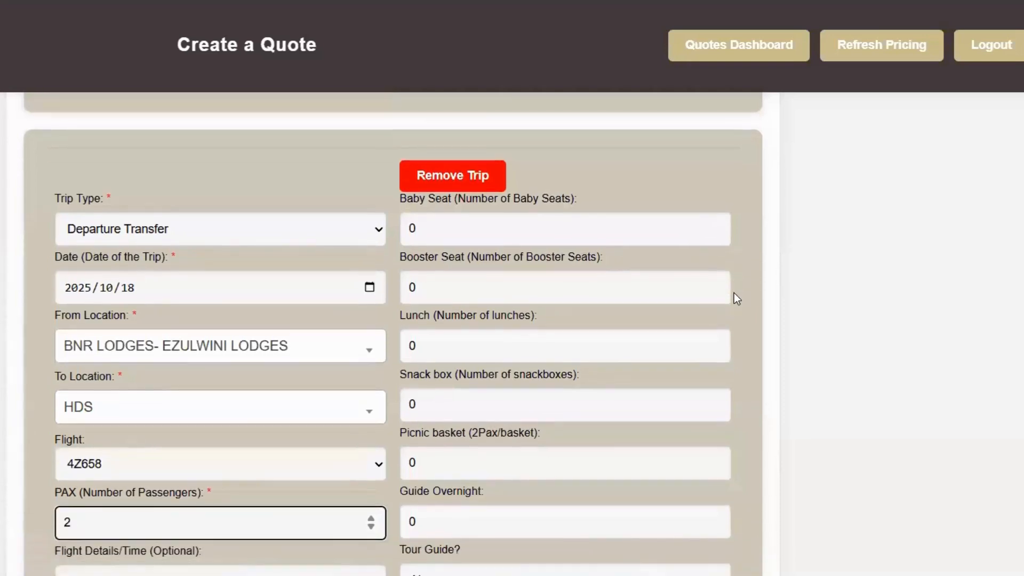
{"action": "scroll", "coordinate": [734, 293], "scroll_direction": "down", "scroll_amount": 1}
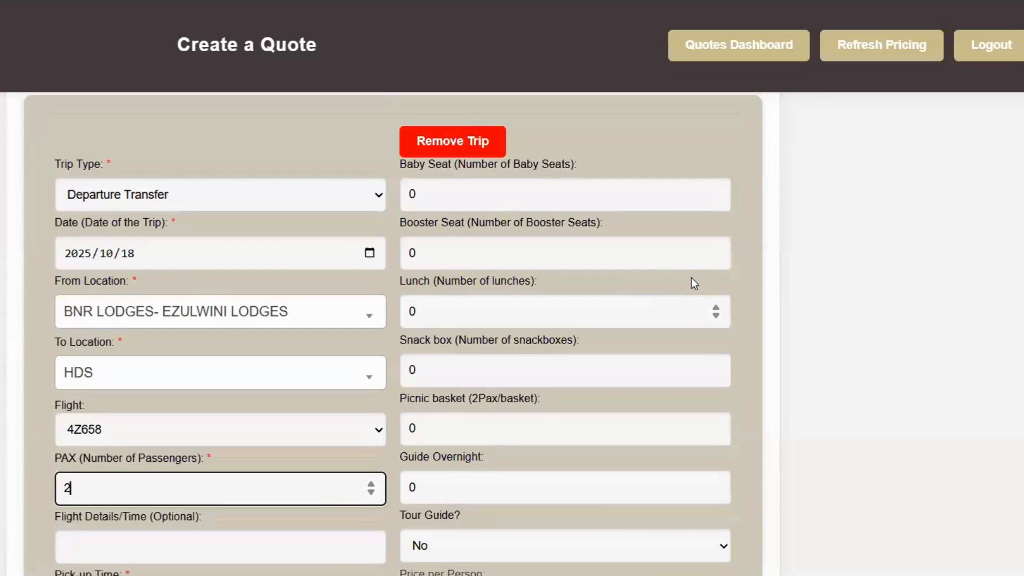
{"action": "scroll", "coordinate": [692, 278], "scroll_direction": "down", "scroll_amount": 5}
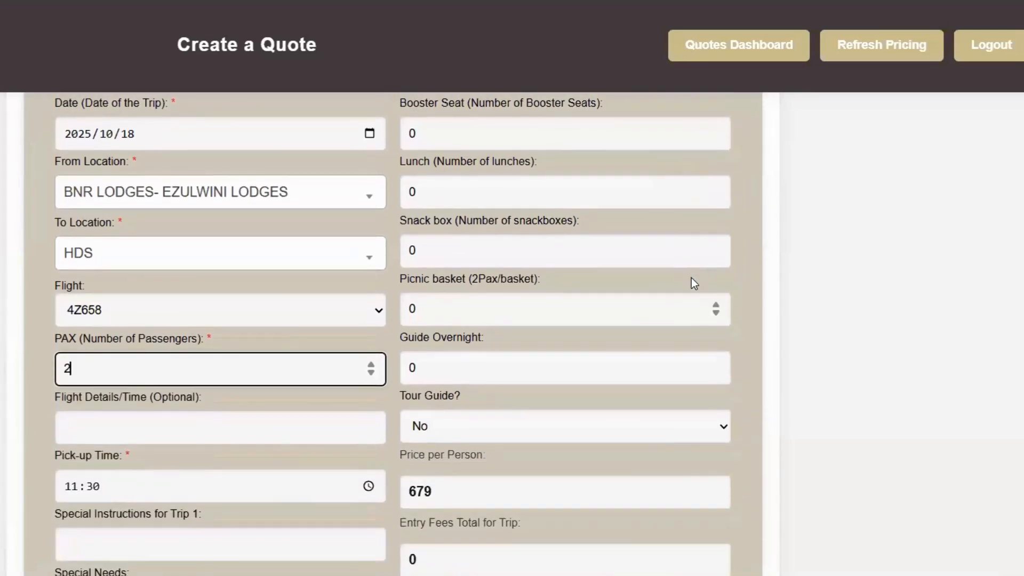
{"action": "scroll", "coordinate": [753, 284], "scroll_direction": "down", "scroll_amount": 1}
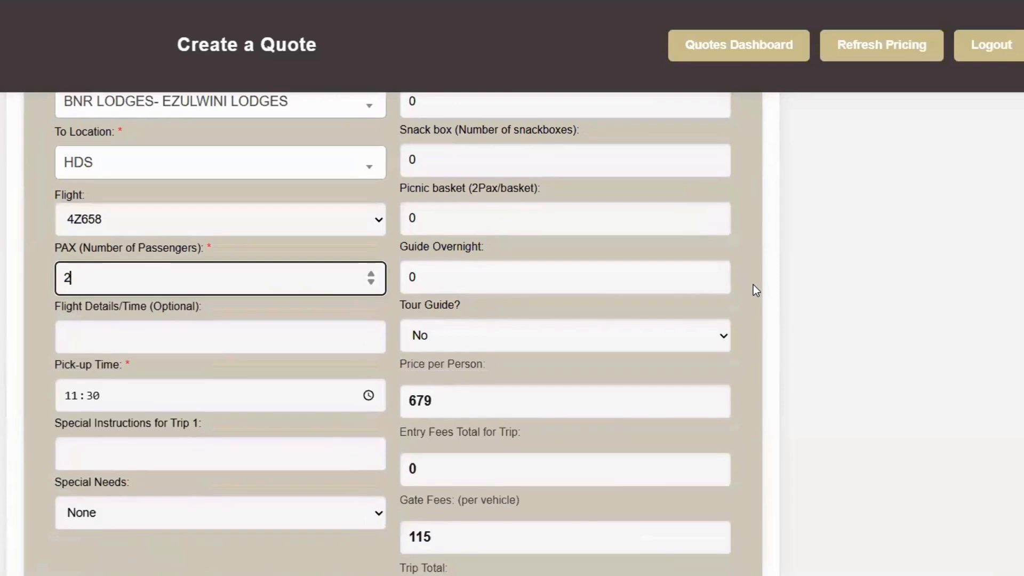
{"action": "scroll", "coordinate": [753, 283], "scroll_direction": "down", "scroll_amount": 1}
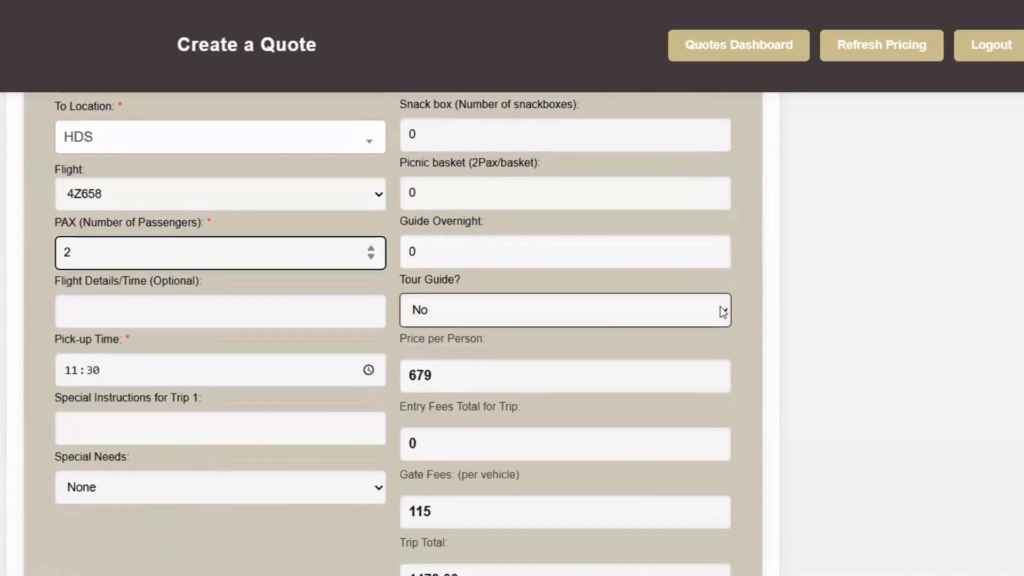
{"action": "scroll", "coordinate": [728, 457], "scroll_direction": "down", "scroll_amount": 3}
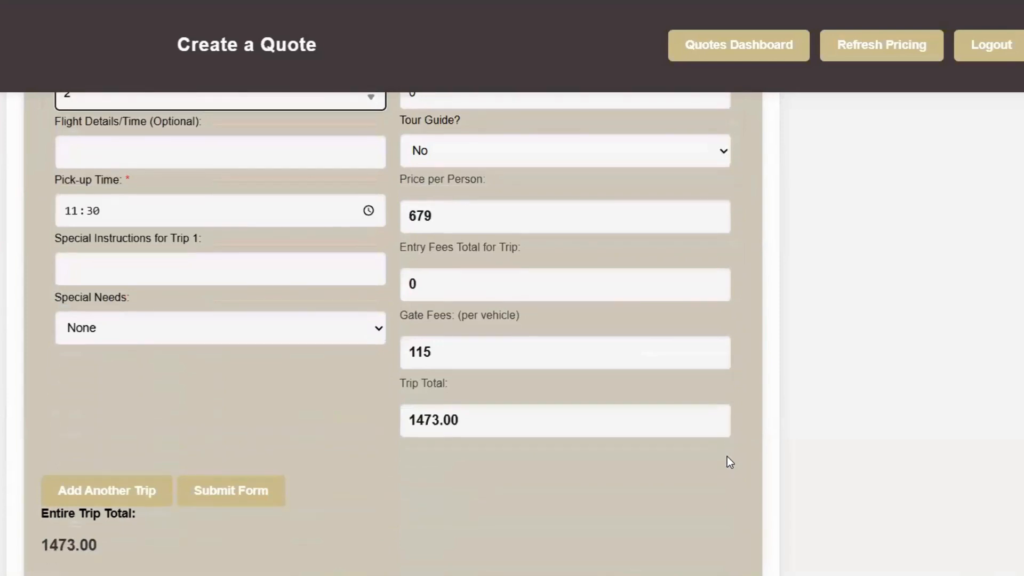
Submit the R 1473.00 quote and accept the reviewed pricing.
{"action": "left_click", "coordinate": [228, 494]}
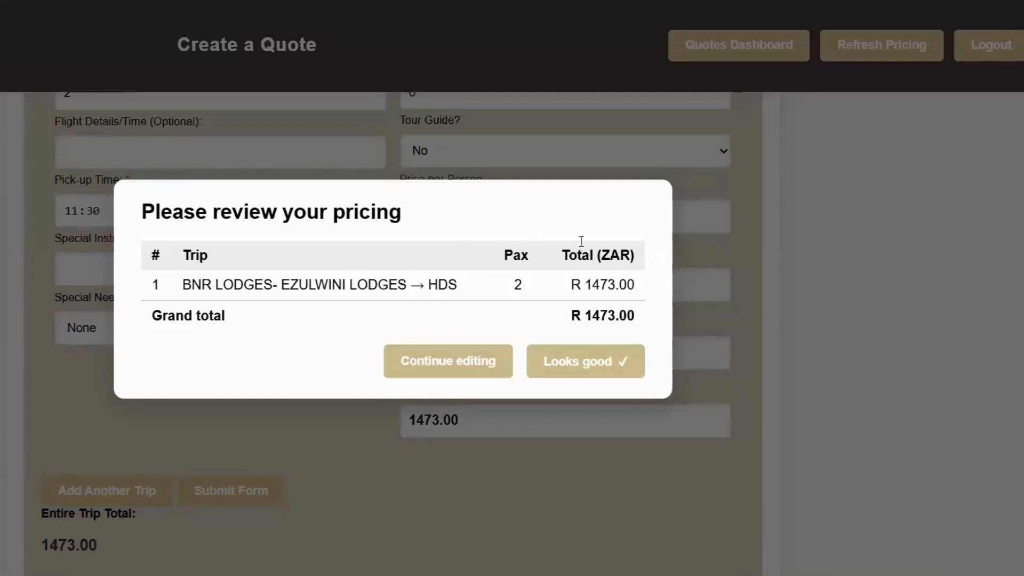
{"action": "left_click", "coordinate": [588, 366]}
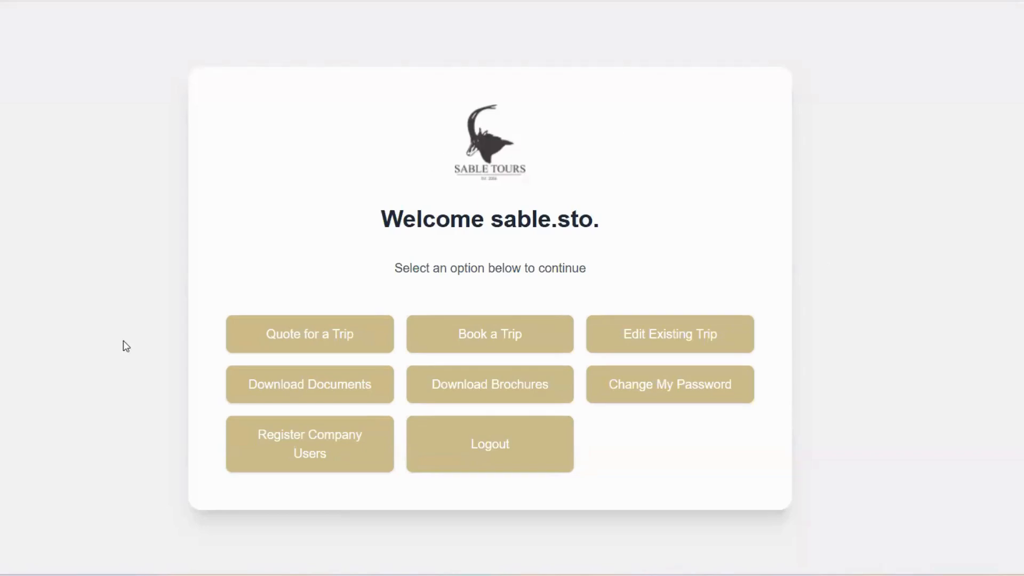
Go to the My Quotes list showing the new 1,473.00 quote.
{"action": "left_click", "coordinate": [286, 334]}
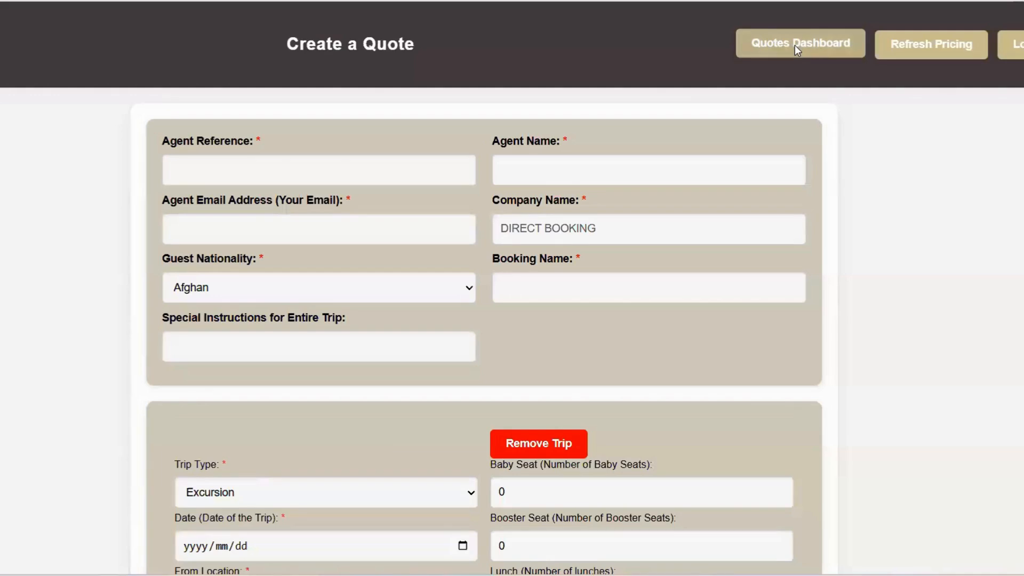
{"action": "left_click", "coordinate": [796, 47]}
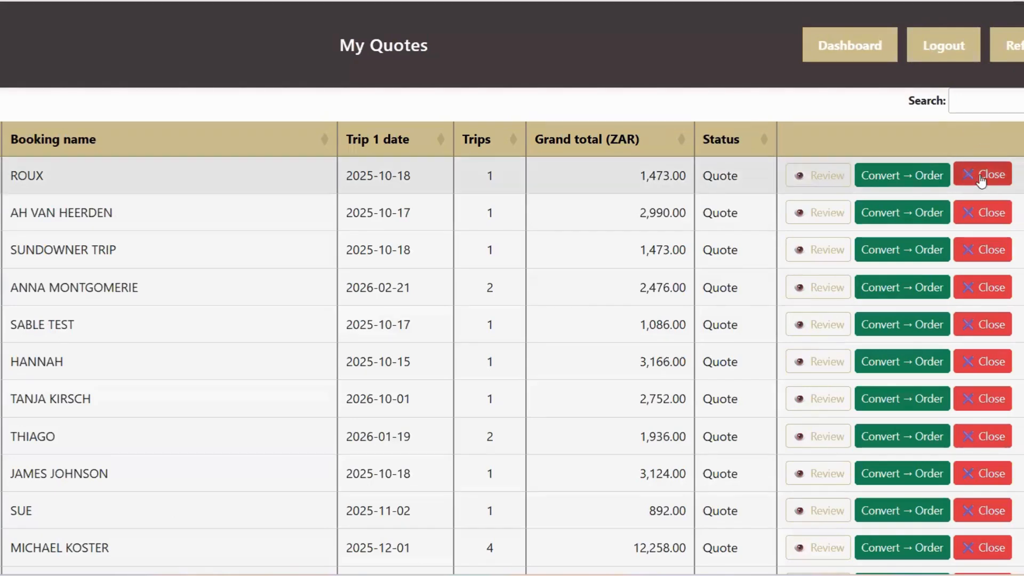
Convert the 2025-10-18 quote for 1,473.00 into an order and confirm.
{"action": "left_click", "coordinate": [898, 174]}
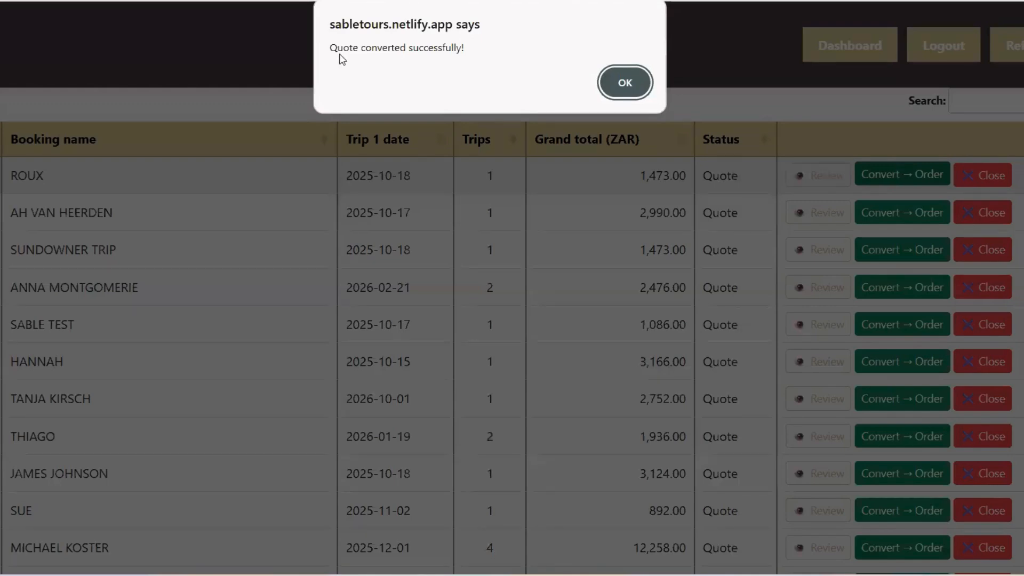
{"action": "left_click", "coordinate": [623, 82]}
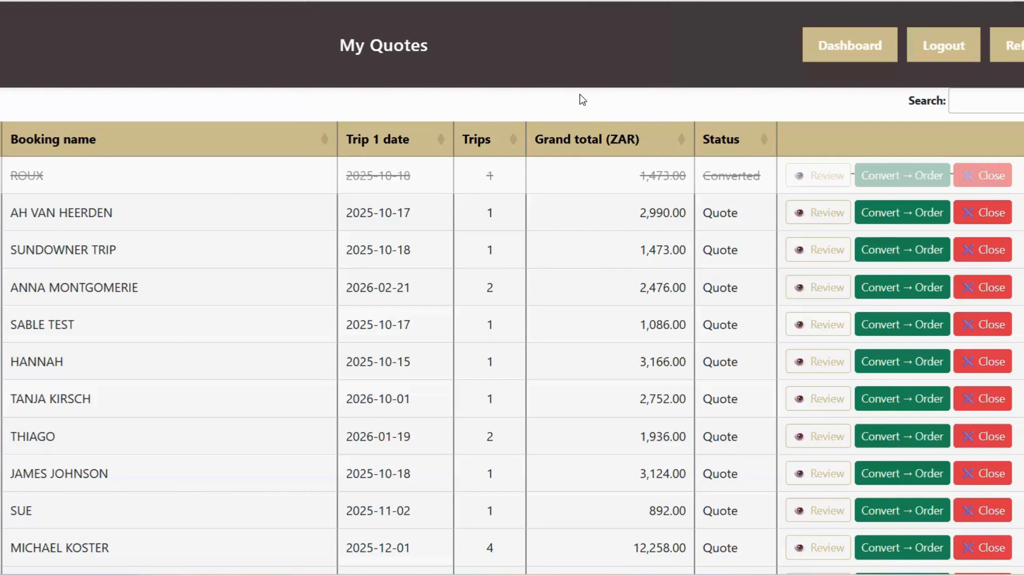
Start a new trip booking from the dashboard and check the sales orders list.
{"action": "left_click", "coordinate": [827, 40]}
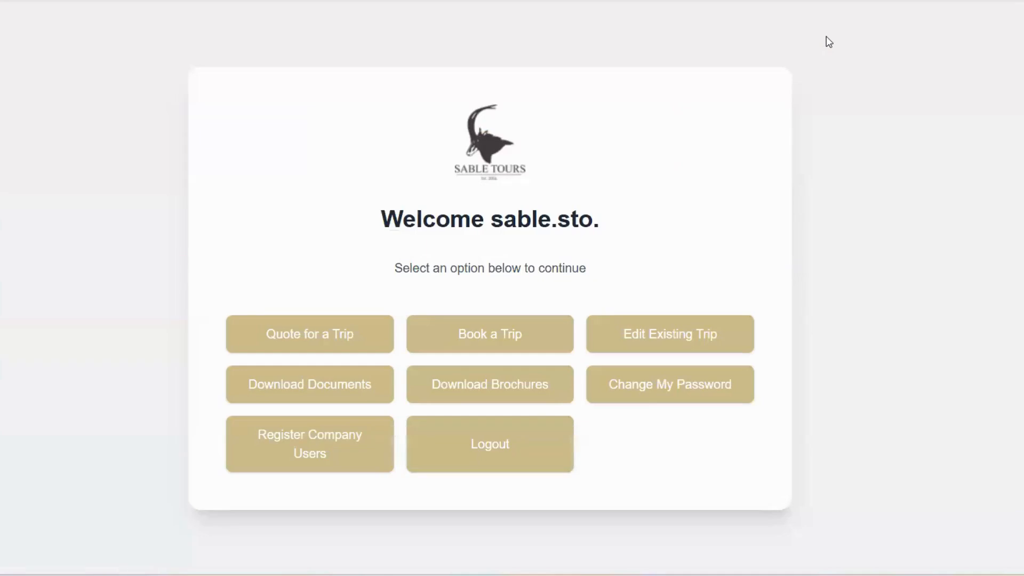
{"action": "left_click", "coordinate": [472, 336]}
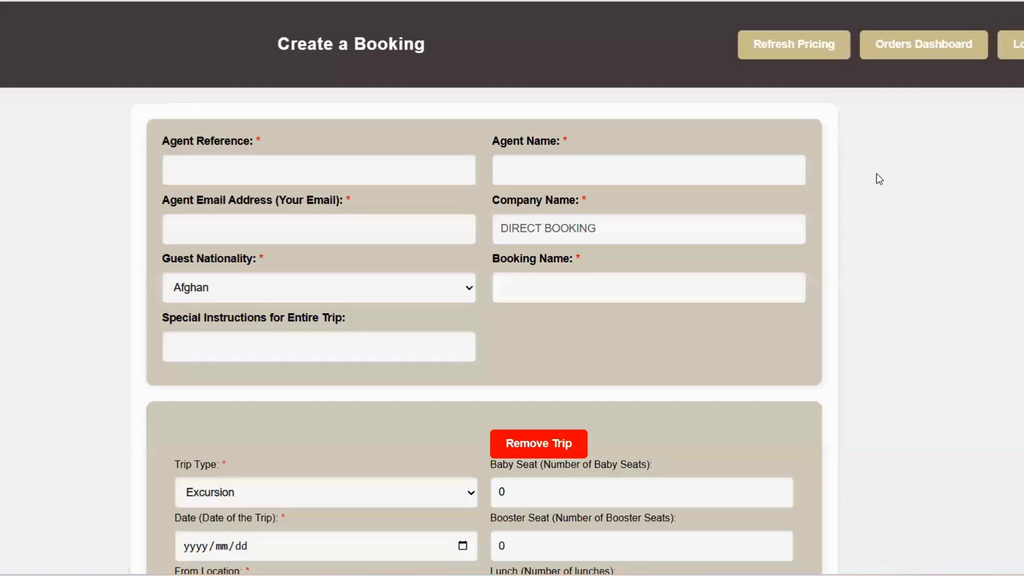
{"action": "left_click", "coordinate": [918, 43]}
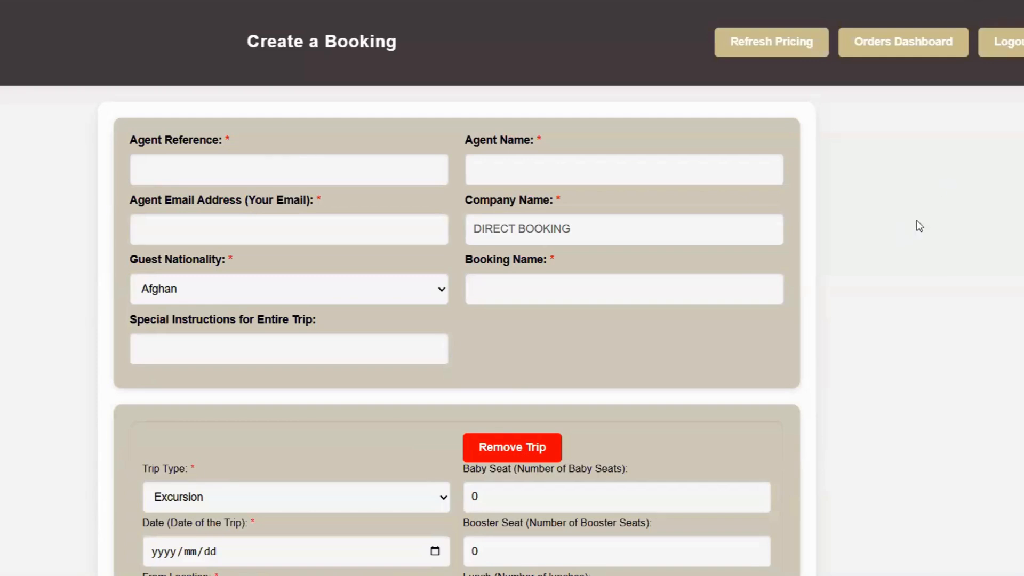
Fill in the agent reference, agent name and suggested agent e-mail on the booking form.
{"action": "left_click", "coordinate": [316, 163]}
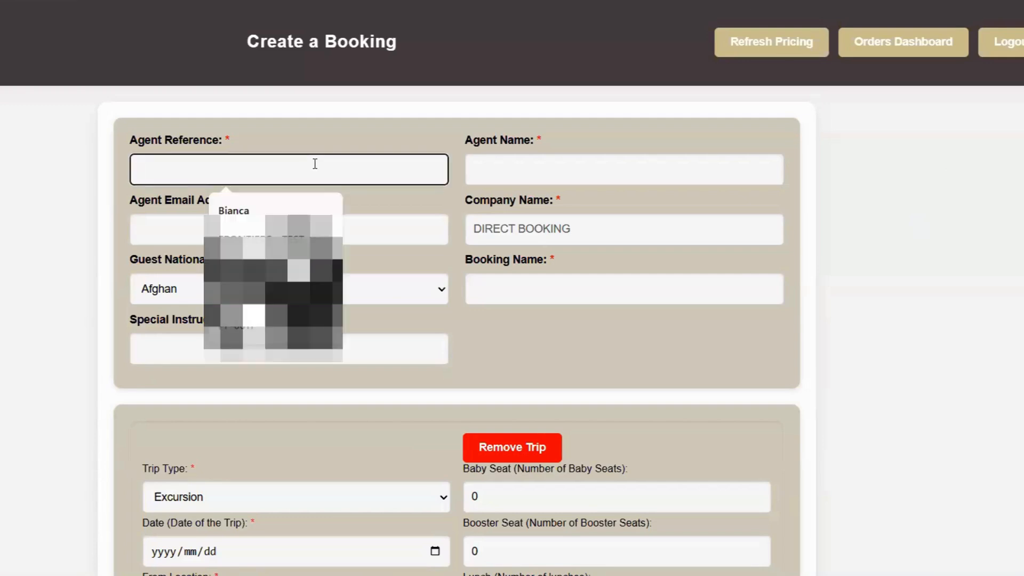
{"action": "type", "text": "Bianca"}
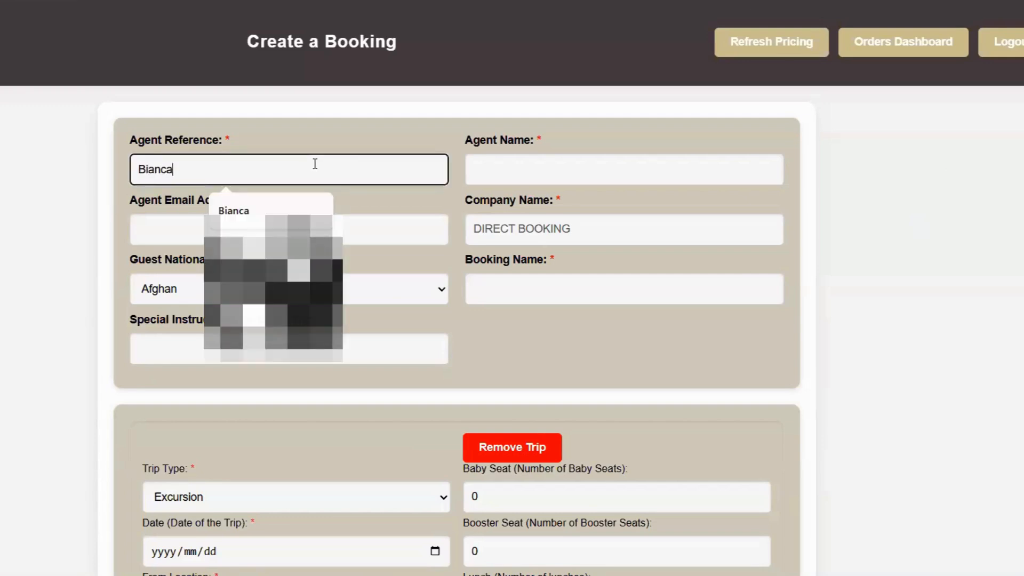
{"action": "left_click", "coordinate": [292, 211]}
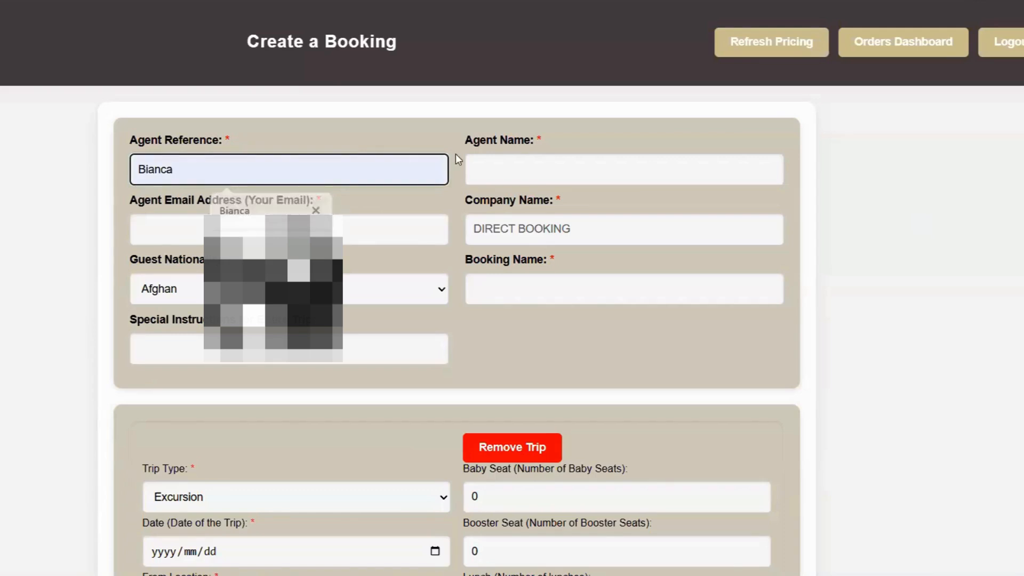
{"action": "left_click", "coordinate": [517, 169]}
{"action": "type", "text": "Bianca"}
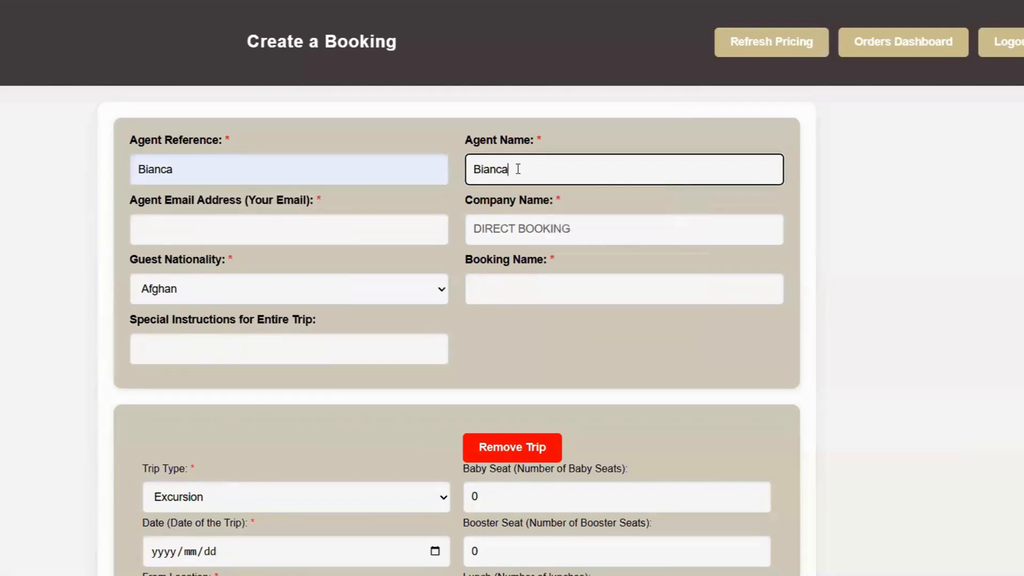
{"action": "left_click", "coordinate": [300, 230]}
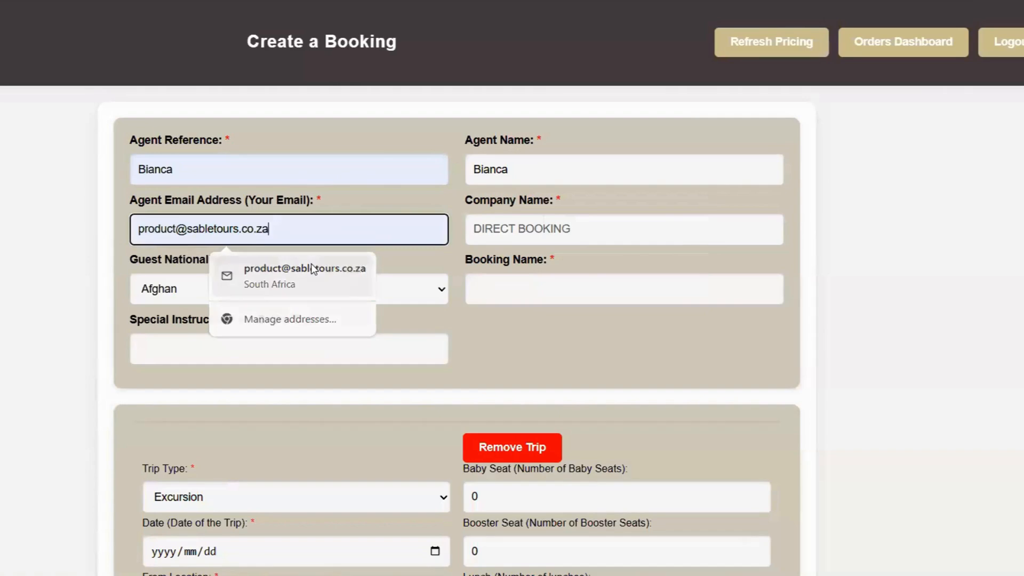
{"action": "left_click", "coordinate": [297, 264]}
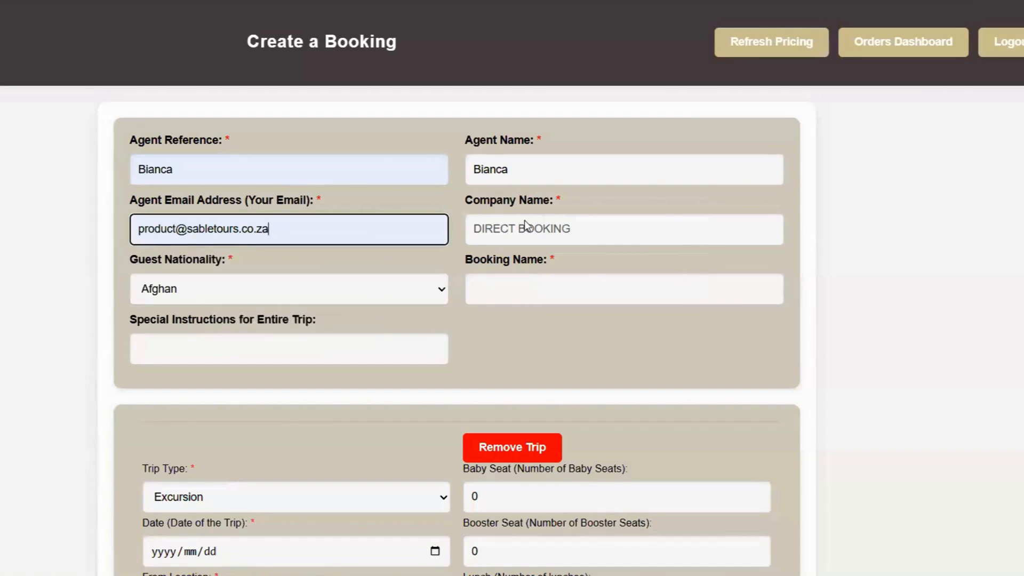
Set Guest Nationality to Belgian and enter the booking name.
{"action": "left_click", "coordinate": [446, 286]}
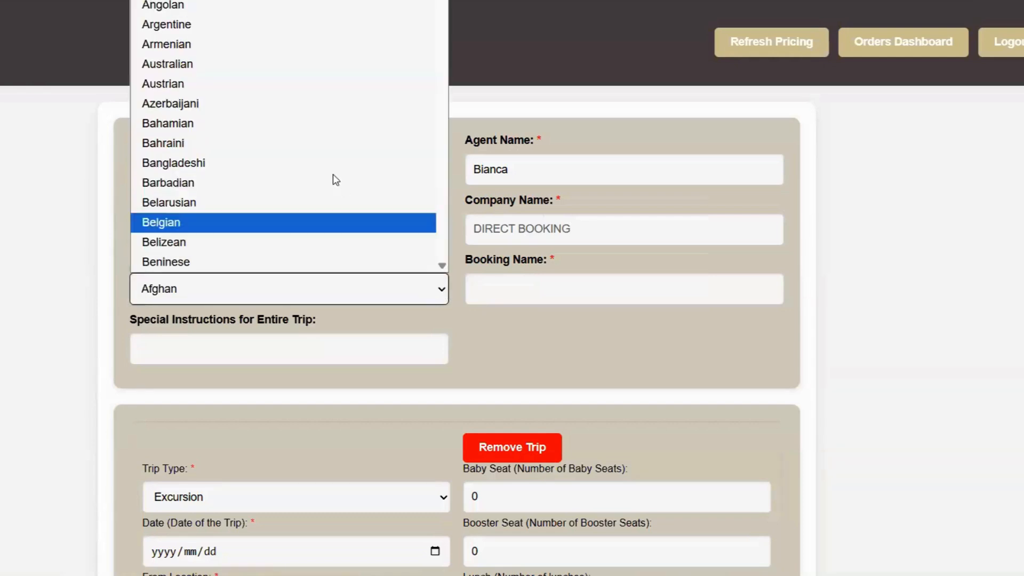
{"action": "left_click", "coordinate": [343, 222]}
{"action": "left_click", "coordinate": [496, 288]}
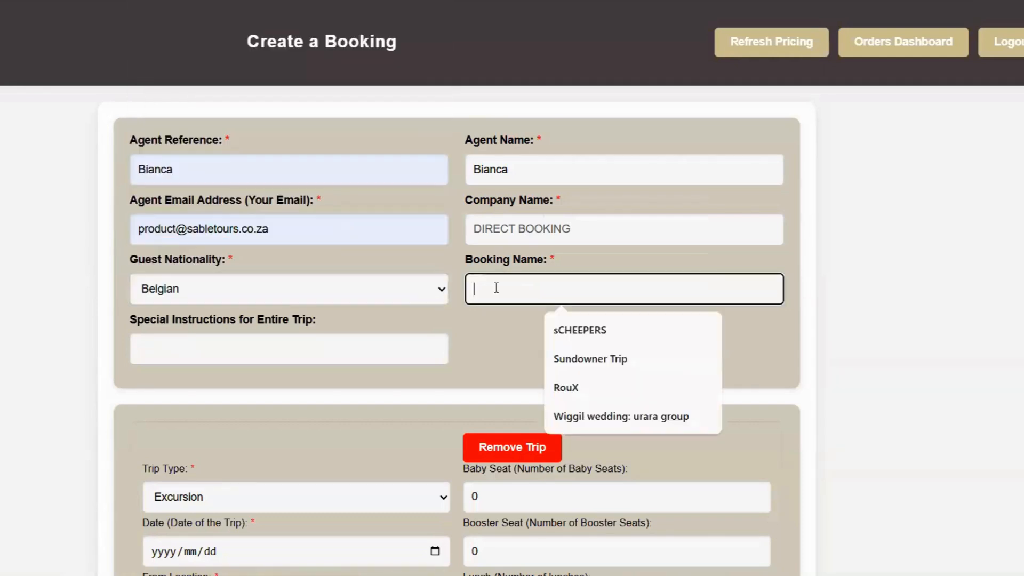
{"action": "type", "text": "R"}
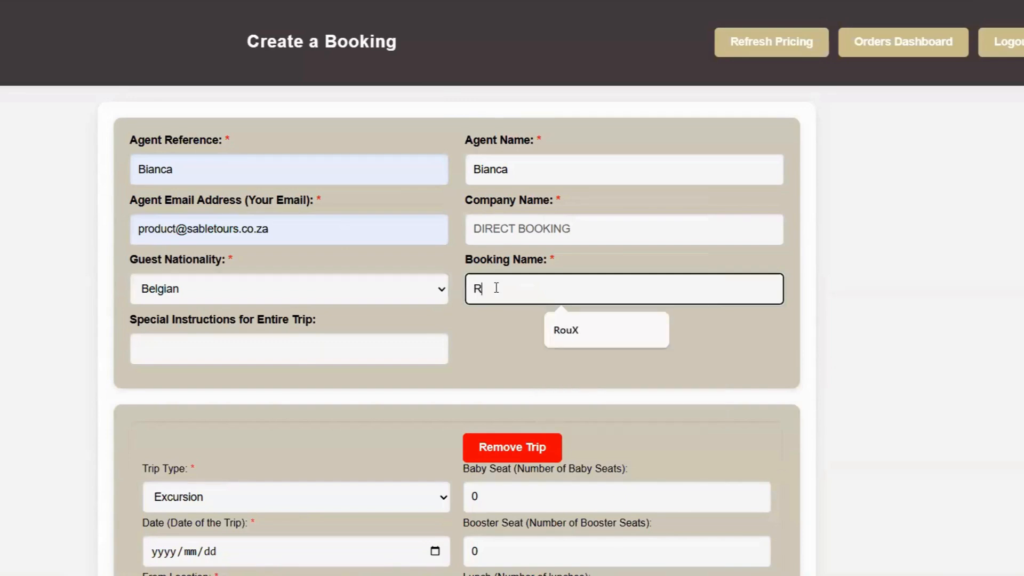
{"action": "type", "text": "OUX"}
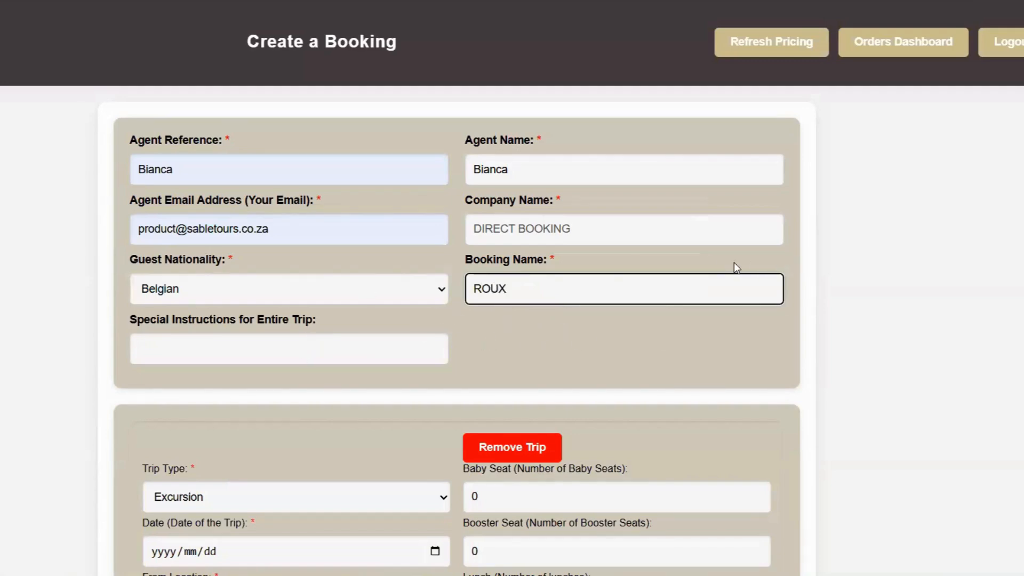
{"action": "scroll", "coordinate": [734, 261], "scroll_direction": "down", "scroll_amount": 2}
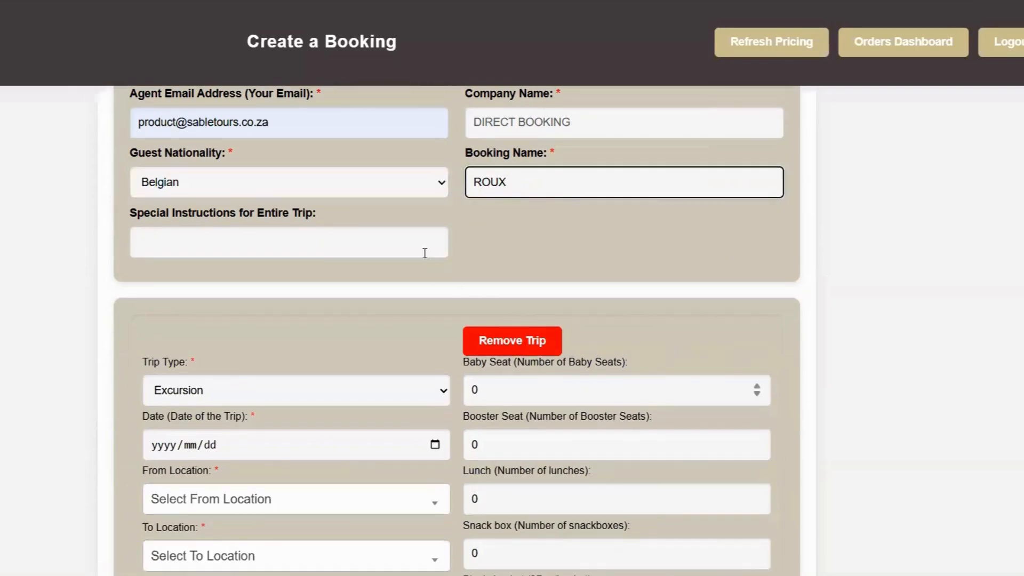
Make the trip an Arrival Transfer dated 20 October 2025.
{"action": "scroll", "coordinate": [328, 252], "scroll_direction": "down", "scroll_amount": 1}
{"action": "scroll", "coordinate": [329, 252], "scroll_direction": "down", "scroll_amount": 2}
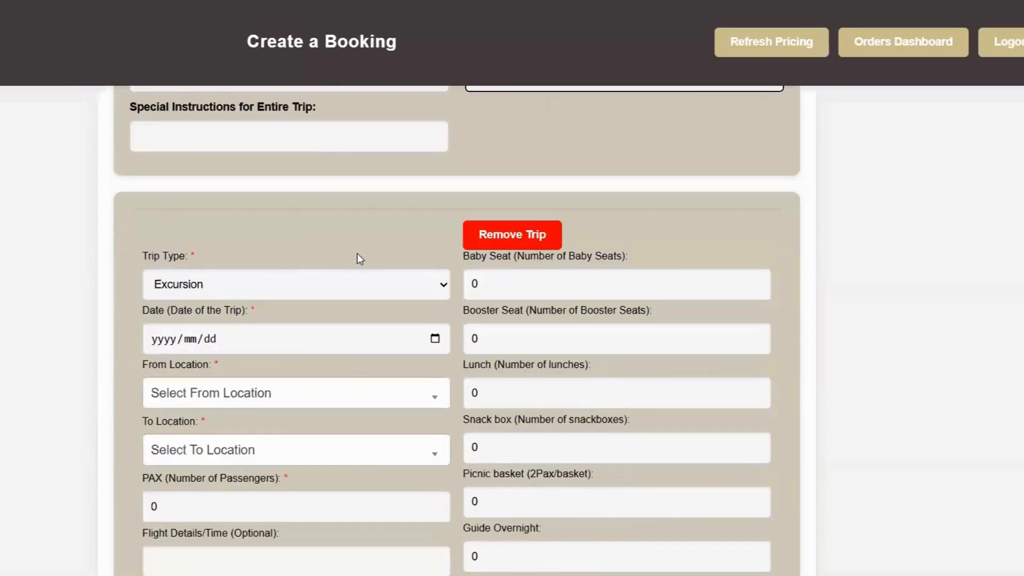
{"action": "left_click", "coordinate": [445, 286]}
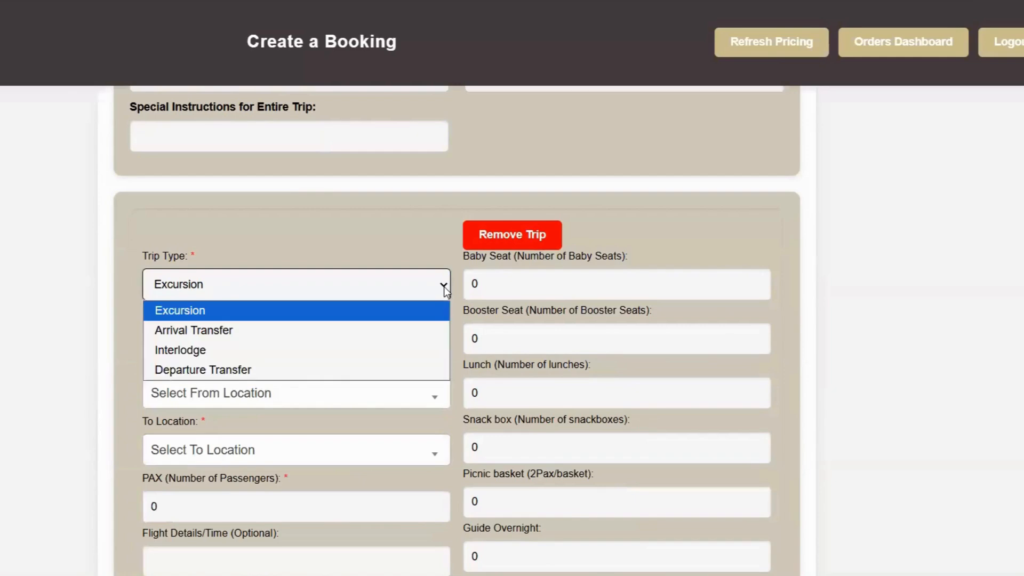
{"action": "left_click", "coordinate": [391, 330]}
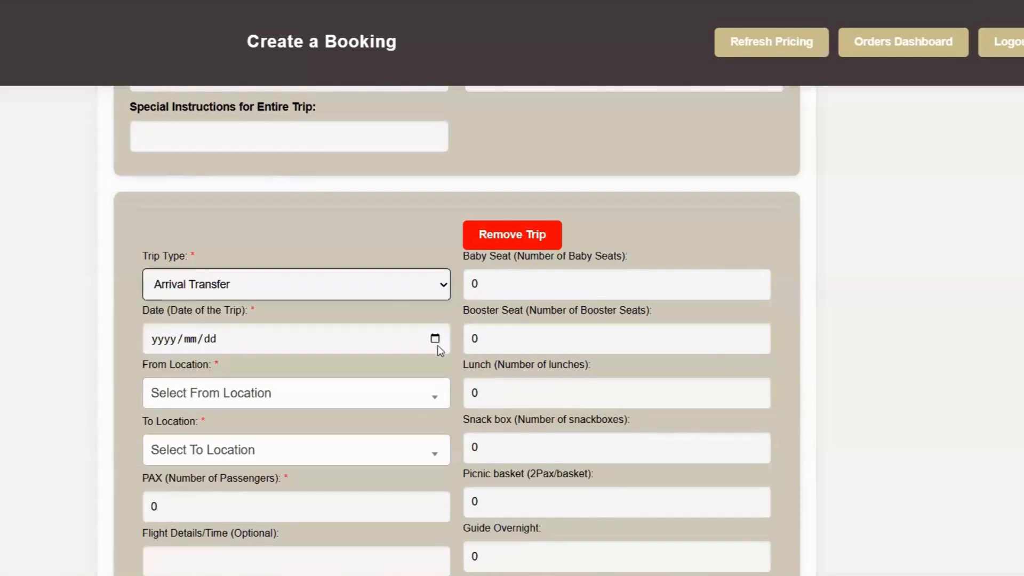
{"action": "left_click", "coordinate": [437, 342]}
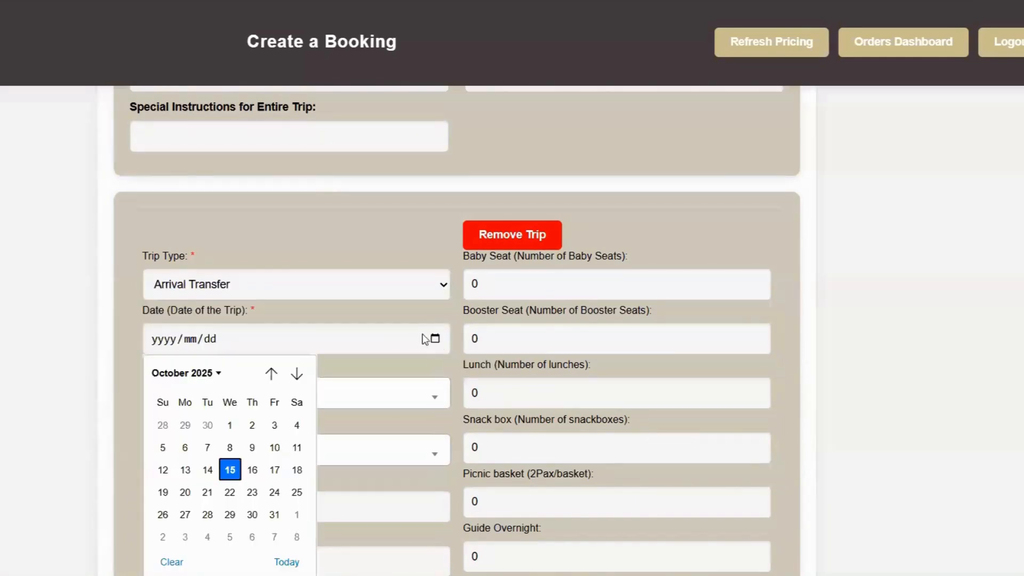
{"action": "left_click", "coordinate": [185, 492]}
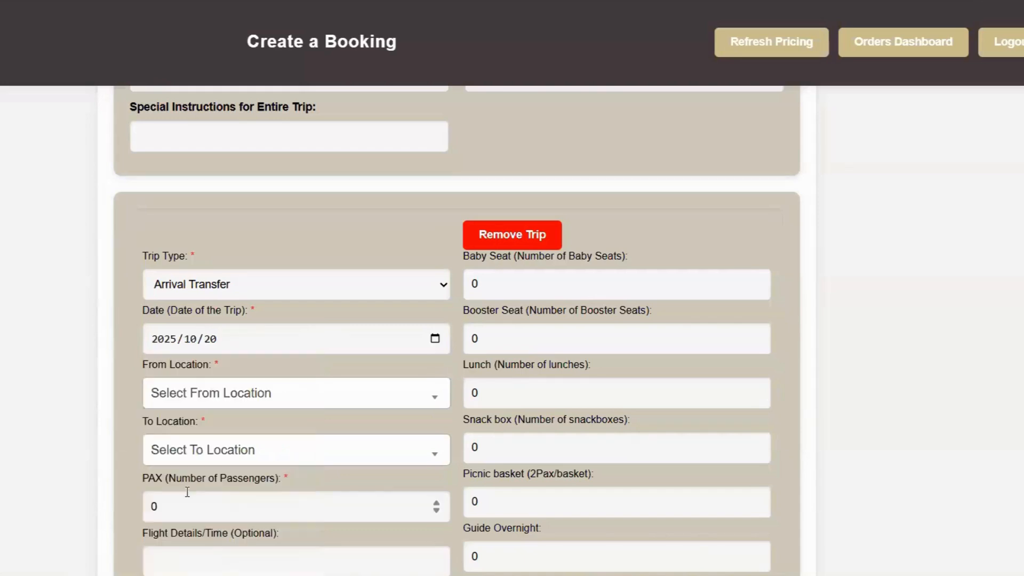
Set the route from HDS to BNR LODGES- EZULWINI LODGES.
{"action": "left_click", "coordinate": [437, 399]}
{"action": "left_click", "coordinate": [319, 486]}
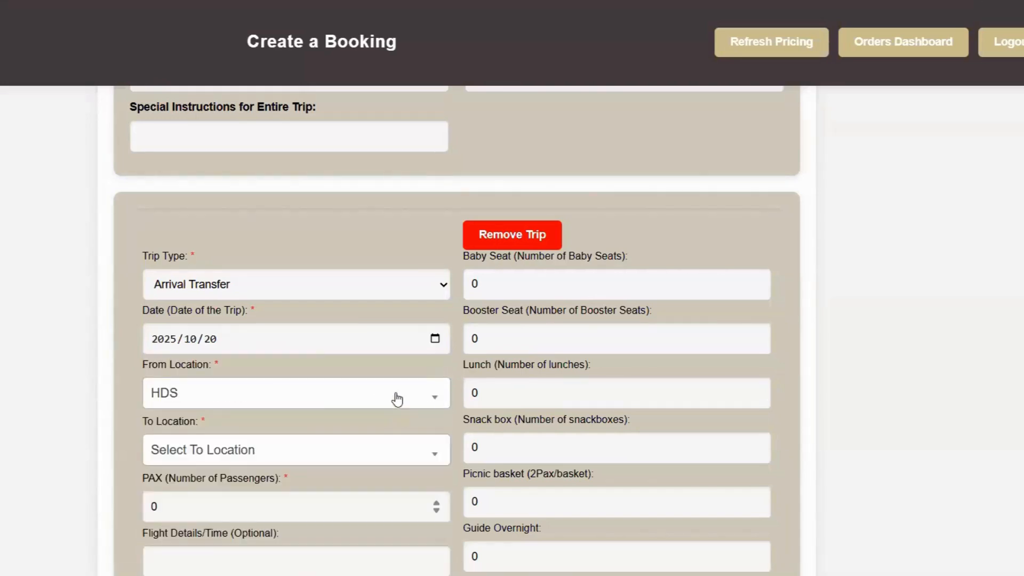
{"action": "scroll", "coordinate": [389, 395], "scroll_direction": "down", "scroll_amount": 4}
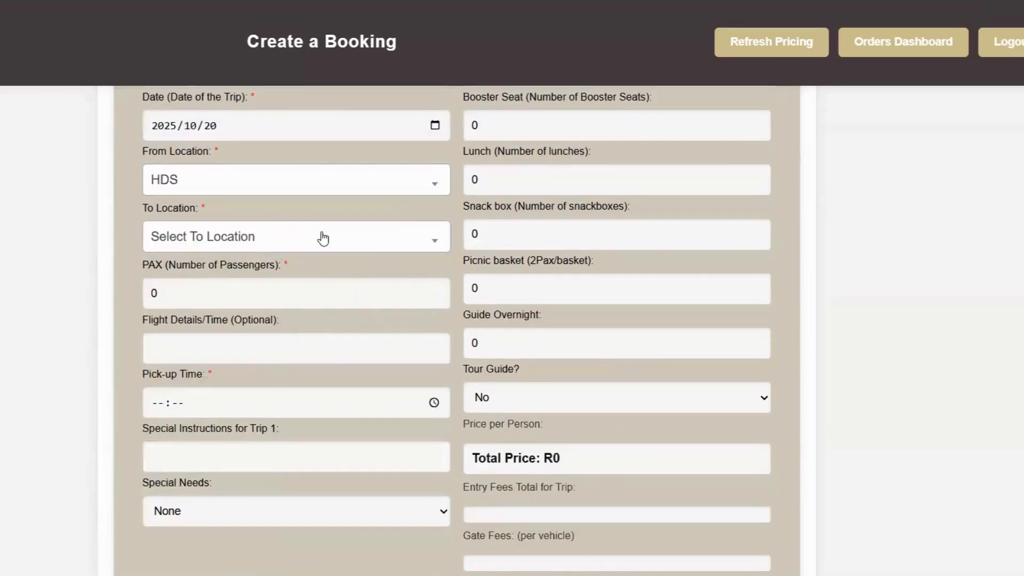
{"action": "left_click", "coordinate": [434, 245]}
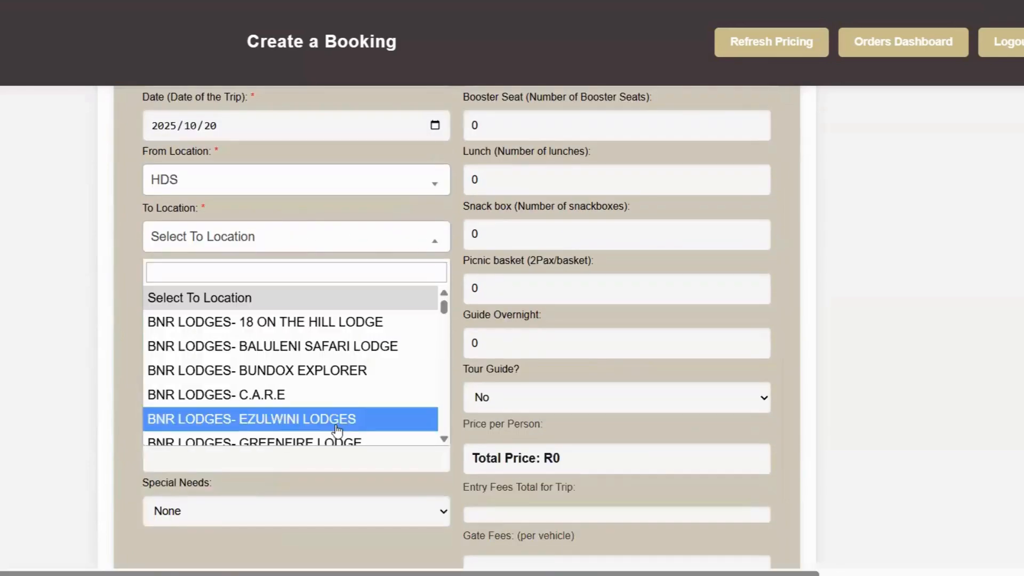
{"action": "left_click", "coordinate": [337, 426]}
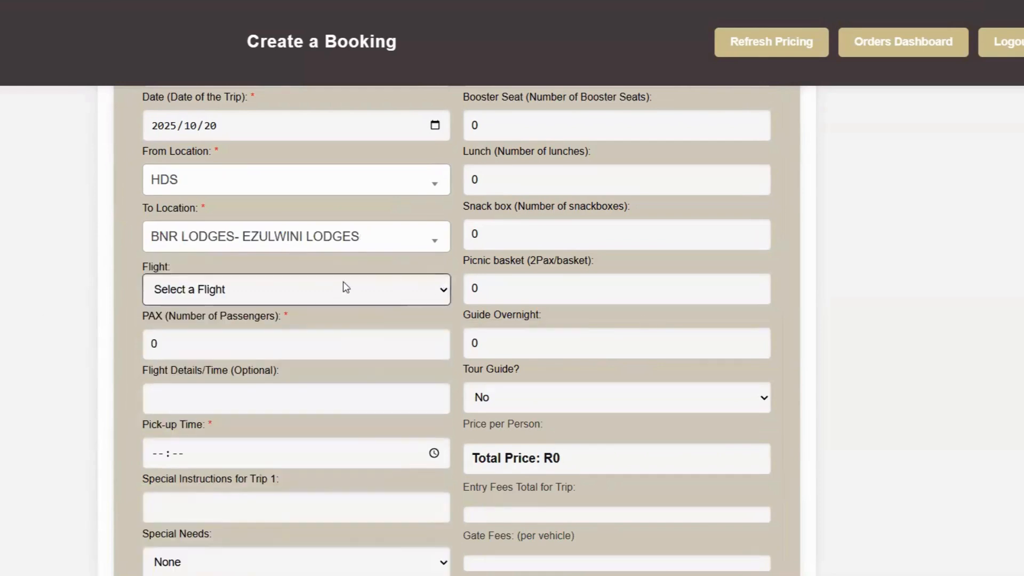
Select arrival flight 5Z980 and raise the passenger count by one.
{"action": "left_click", "coordinate": [448, 292]}
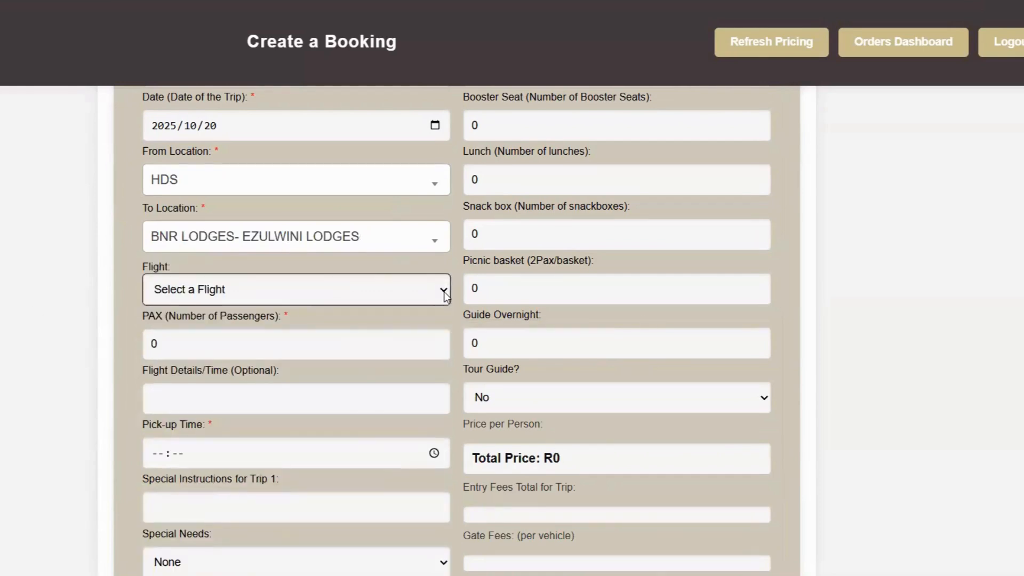
{"action": "left_click", "coordinate": [446, 294]}
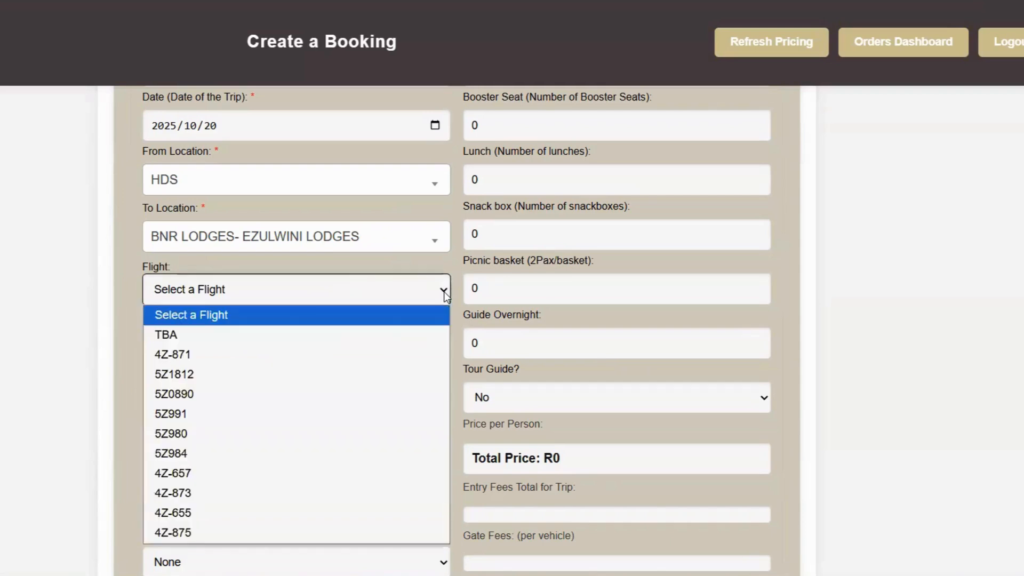
{"action": "left_click", "coordinate": [314, 433]}
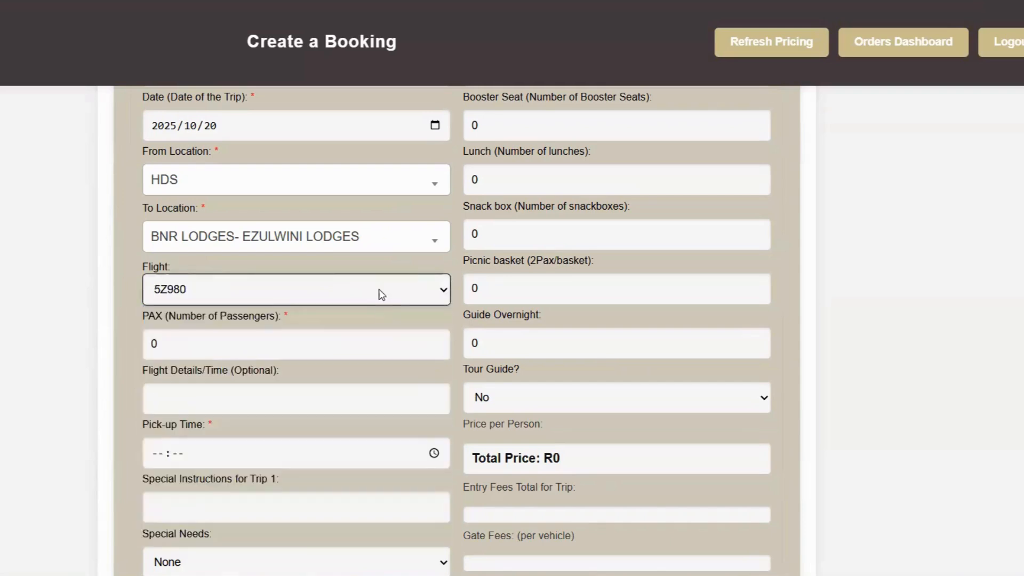
{"action": "left_click", "coordinate": [435, 342]}
Set the passengers to 2 and review the trip pricing totalling 2033.00.
{"action": "left_click", "coordinate": [435, 341]}
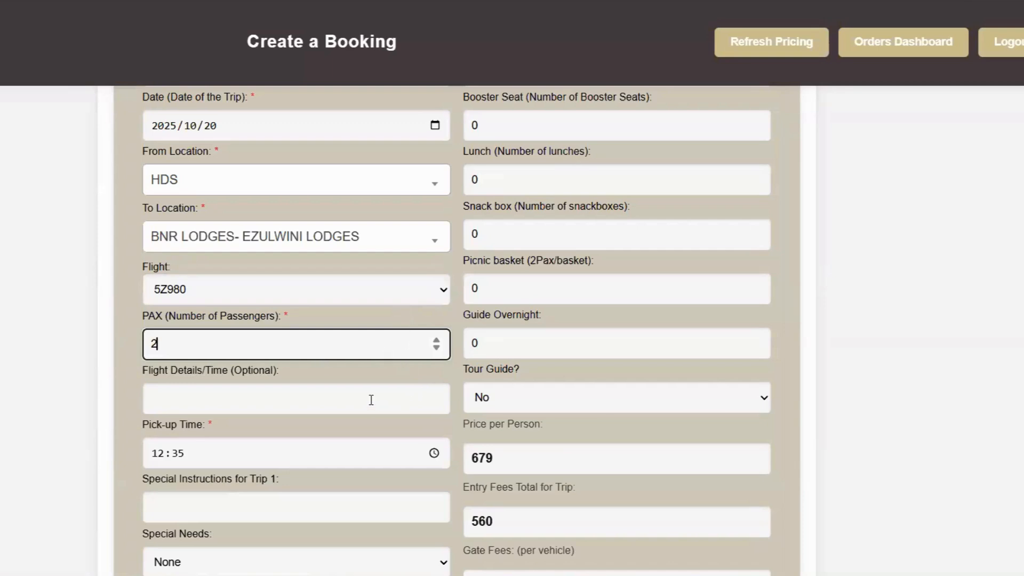
{"action": "scroll", "coordinate": [362, 345], "scroll_direction": "down", "scroll_amount": 2}
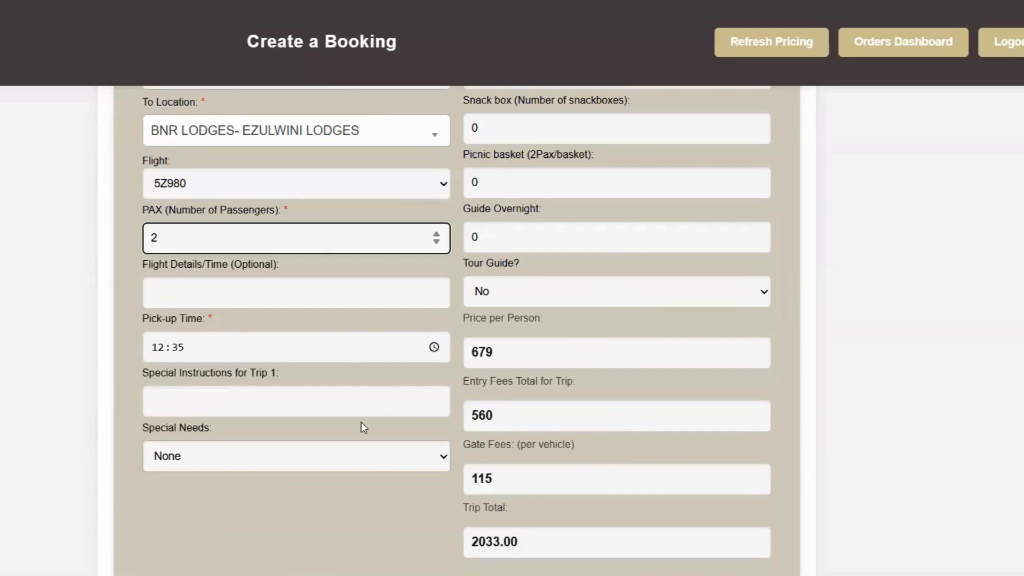
{"action": "scroll", "coordinate": [535, 375], "scroll_direction": "up", "scroll_amount": 4}
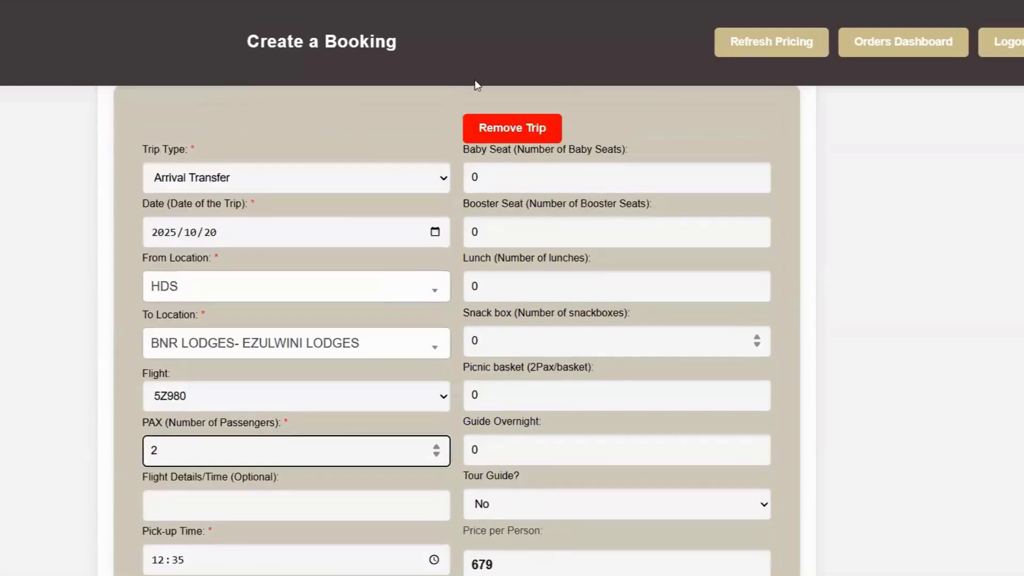
{"action": "scroll", "coordinate": [618, 345], "scroll_direction": "down", "scroll_amount": 4}
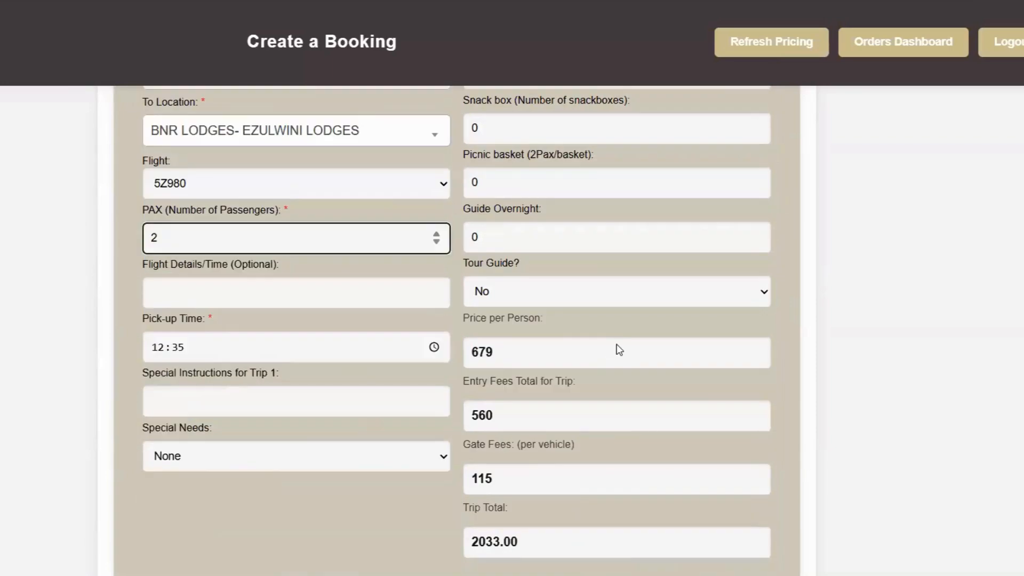
{"action": "scroll", "coordinate": [619, 350], "scroll_direction": "up", "scroll_amount": 2}
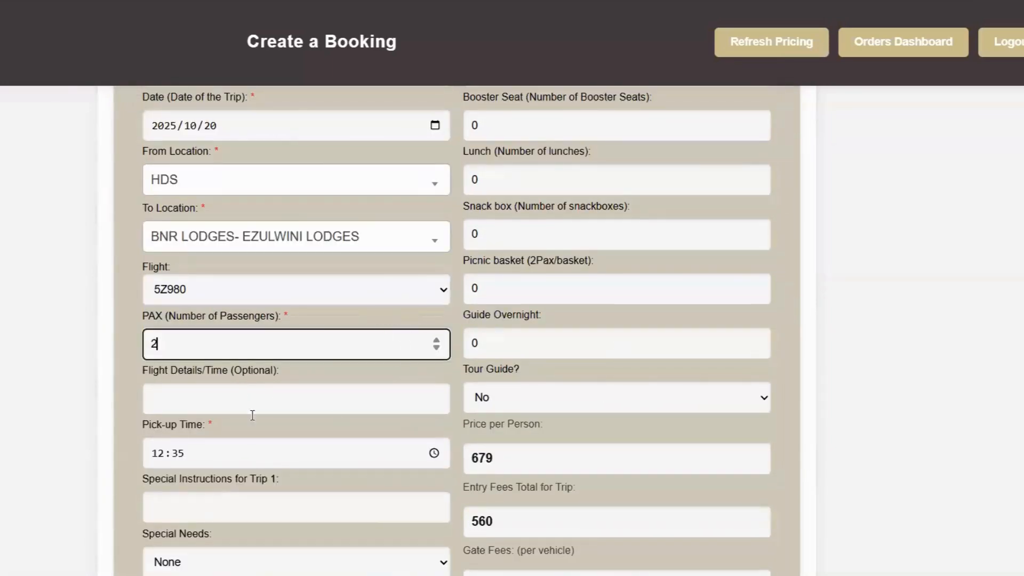
{"action": "scroll", "coordinate": [250, 424], "scroll_direction": "down", "scroll_amount": 2}
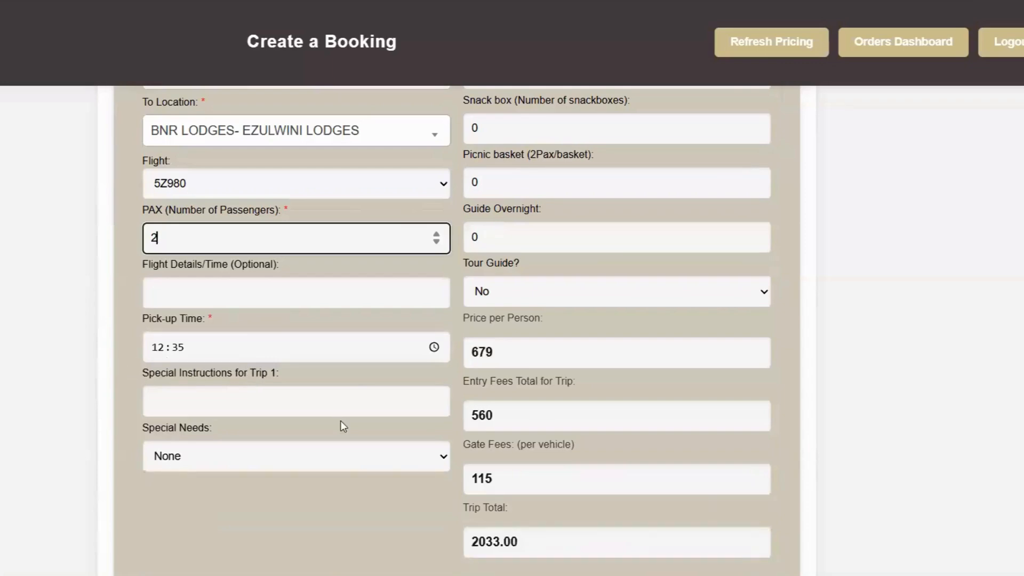
{"action": "scroll", "coordinate": [376, 449], "scroll_direction": "down", "scroll_amount": 2}
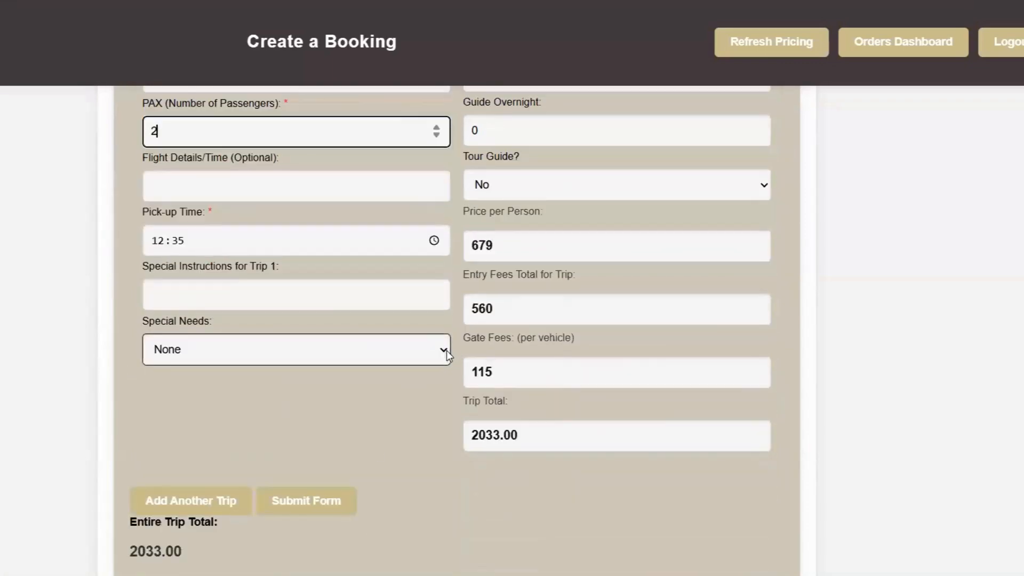
{"action": "scroll", "coordinate": [763, 327], "scroll_direction": "up", "scroll_amount": 10}
{"action": "scroll", "coordinate": [681, 362], "scroll_direction": "down", "scroll_amount": 2}
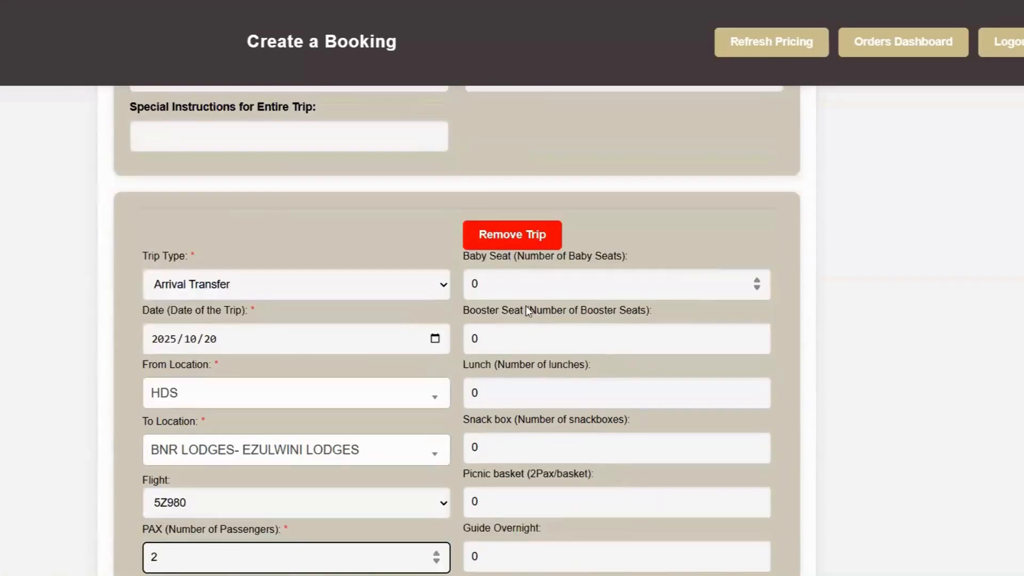
{"action": "scroll", "coordinate": [613, 267], "scroll_direction": "down", "scroll_amount": 2}
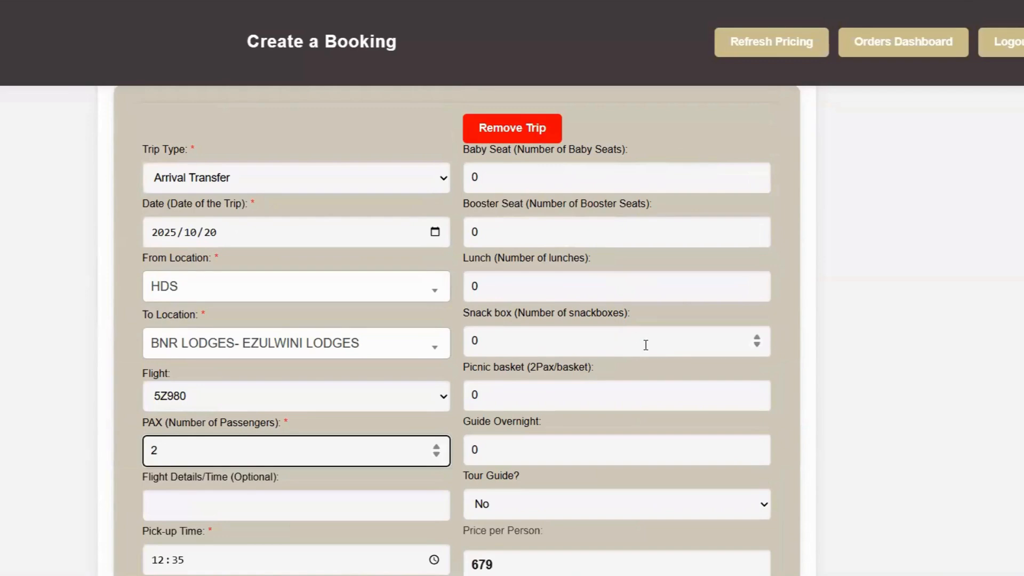
{"action": "scroll", "coordinate": [684, 384], "scroll_direction": "down", "scroll_amount": 2}
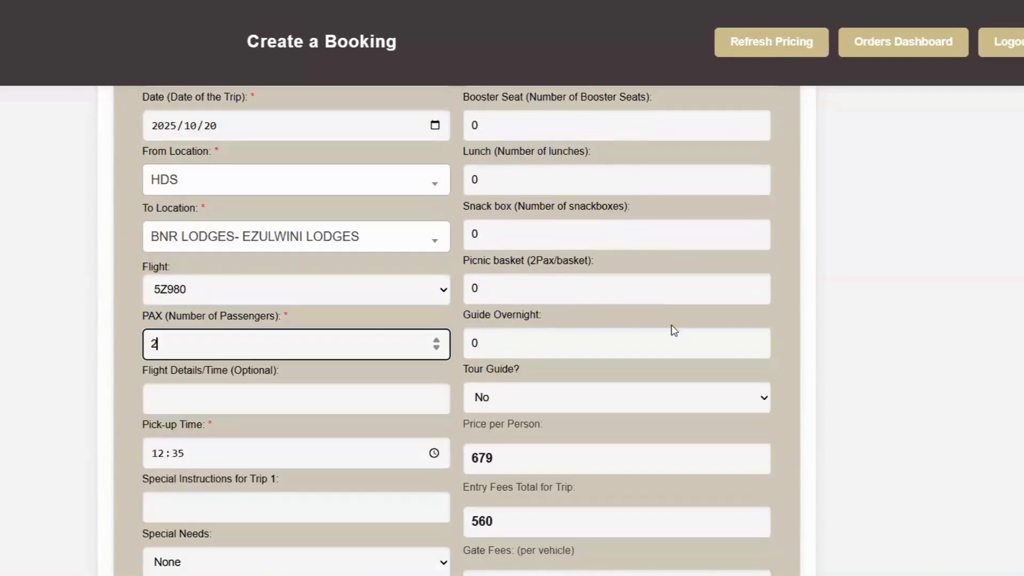
{"action": "scroll", "coordinate": [674, 330], "scroll_direction": "down", "scroll_amount": 2}
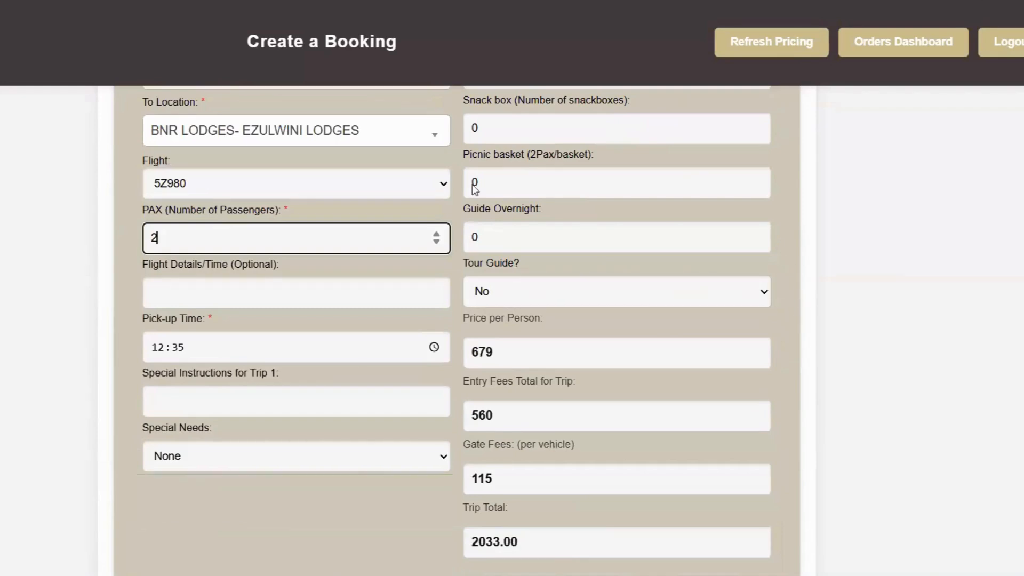
{"action": "scroll", "coordinate": [693, 322], "scroll_direction": "down", "scroll_amount": 2}
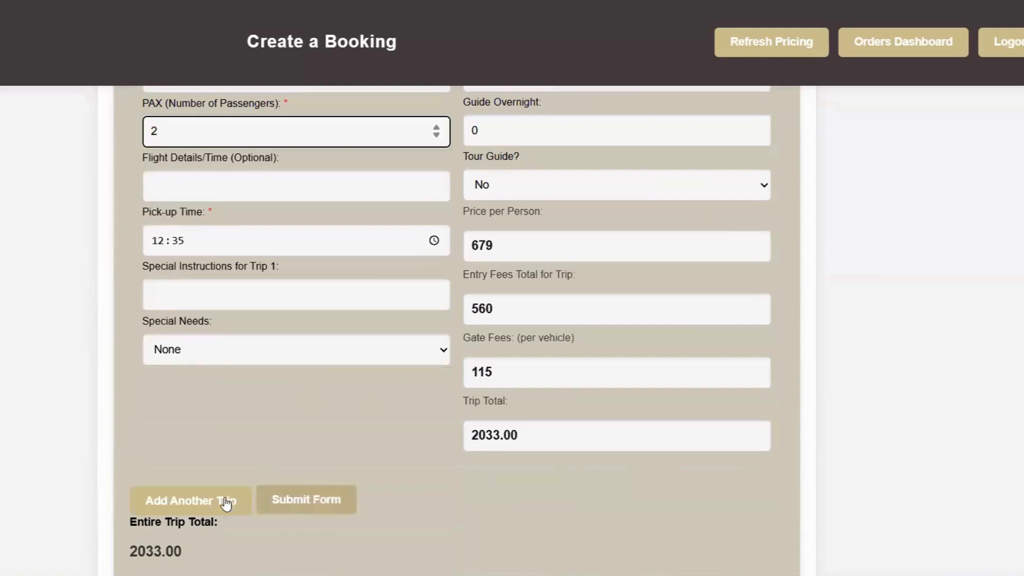
Append an empty second Excursion trip section below the first trip.
{"action": "left_click", "coordinate": [198, 502]}
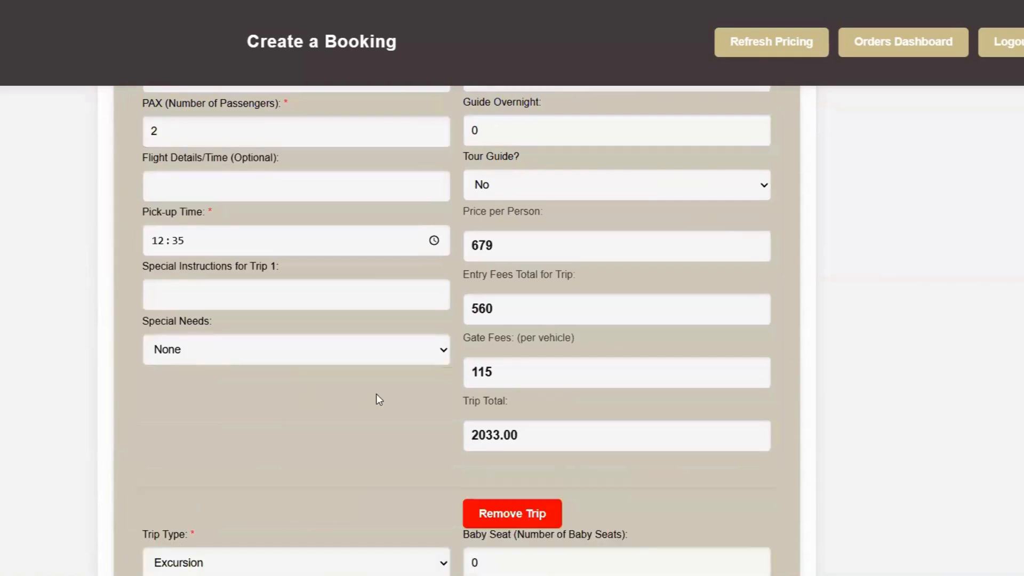
{"action": "scroll", "coordinate": [401, 260], "scroll_direction": "down", "scroll_amount": 8}
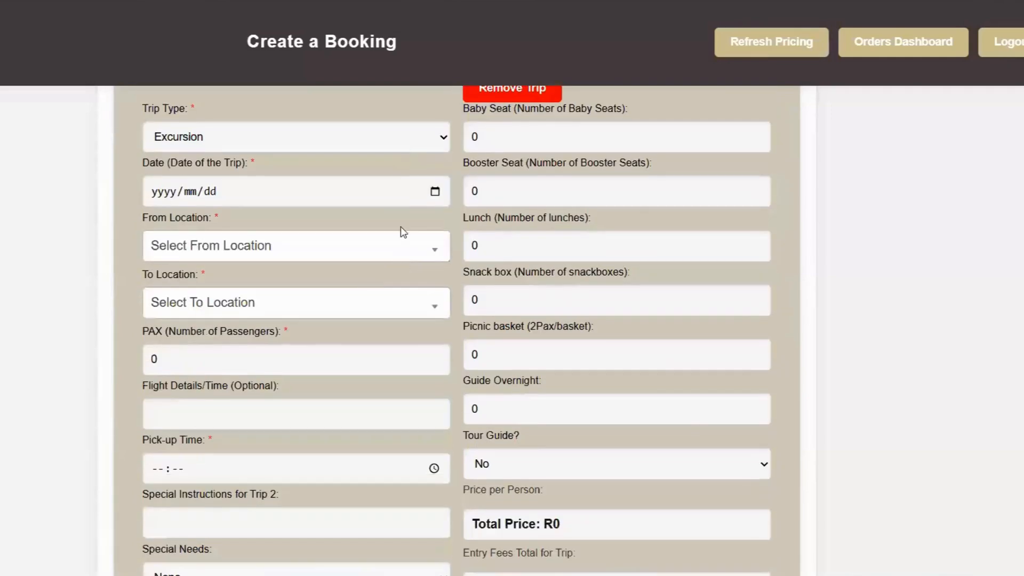
{"action": "scroll", "coordinate": [402, 229], "scroll_direction": "down", "scroll_amount": 4}
{"action": "scroll", "coordinate": [414, 371], "scroll_direction": "up", "scroll_amount": 8}
{"action": "scroll", "coordinate": [414, 371], "scroll_direction": "up", "scroll_amount": 3}
Drop the empty second trip, submit the R 2033.00 booking, and accept the pricing.
{"action": "left_click", "coordinate": [504, 408]}
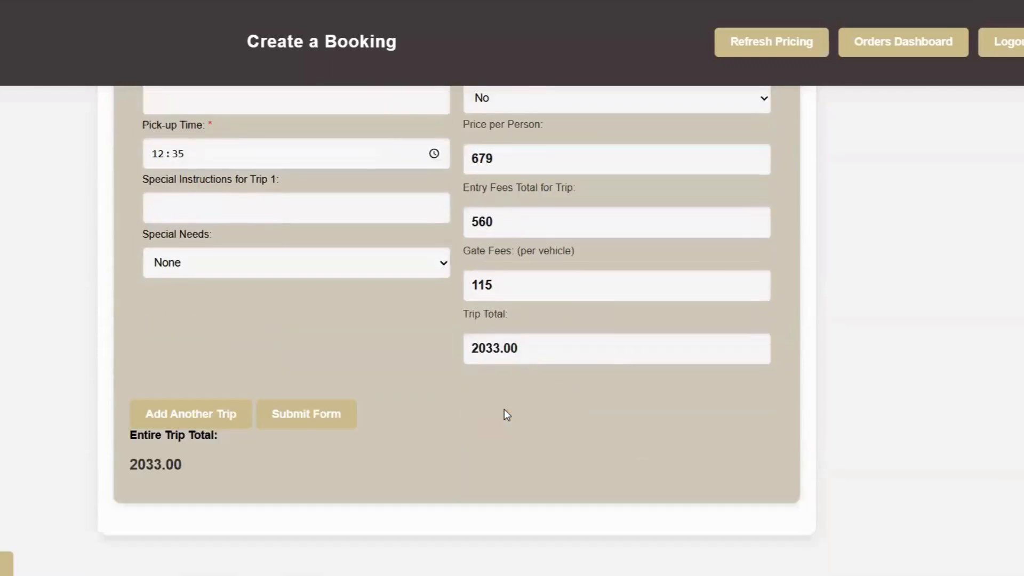
{"action": "left_click", "coordinate": [323, 423]}
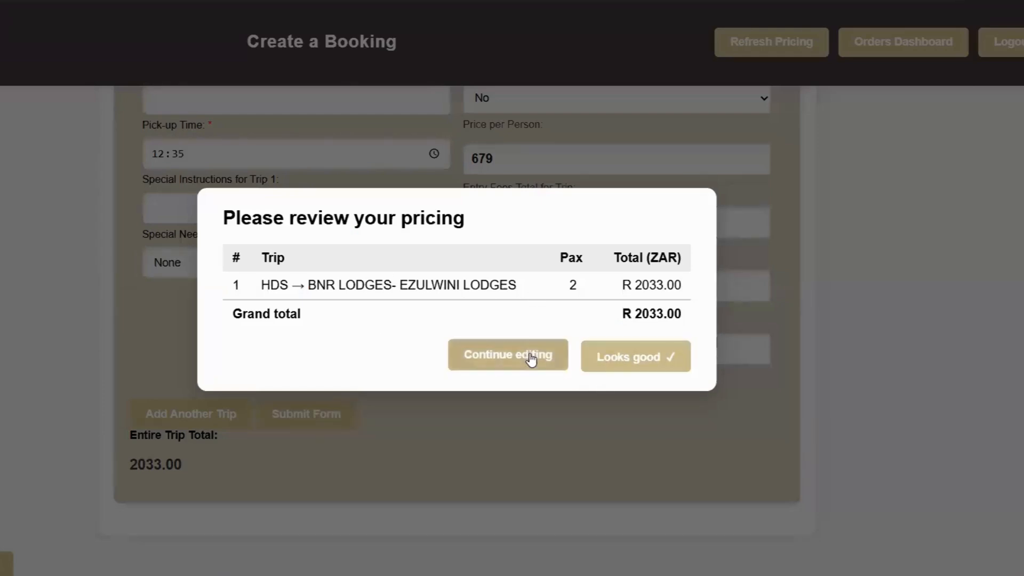
{"action": "left_click", "coordinate": [640, 356]}
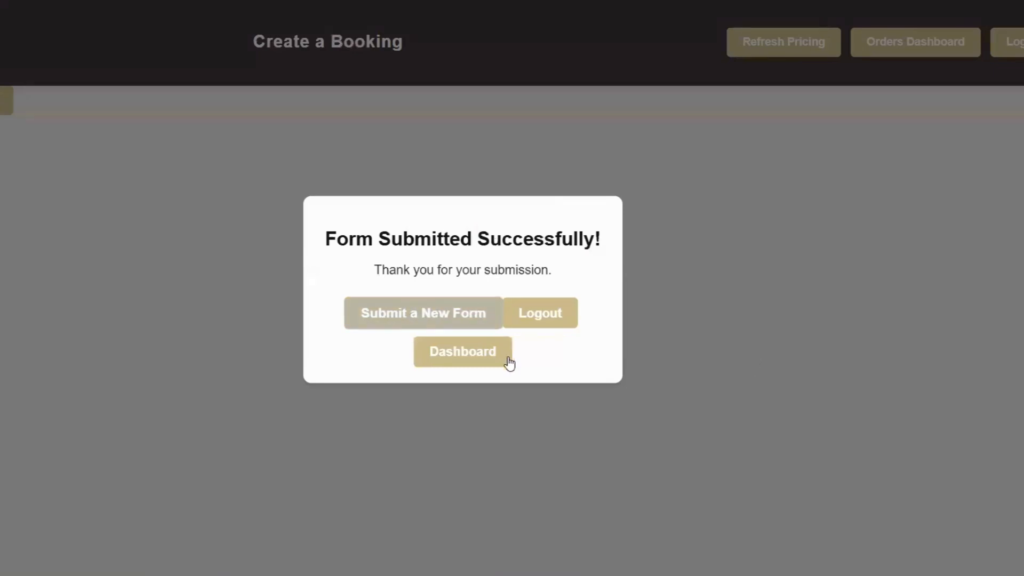
{"action": "left_click", "coordinate": [477, 361]}
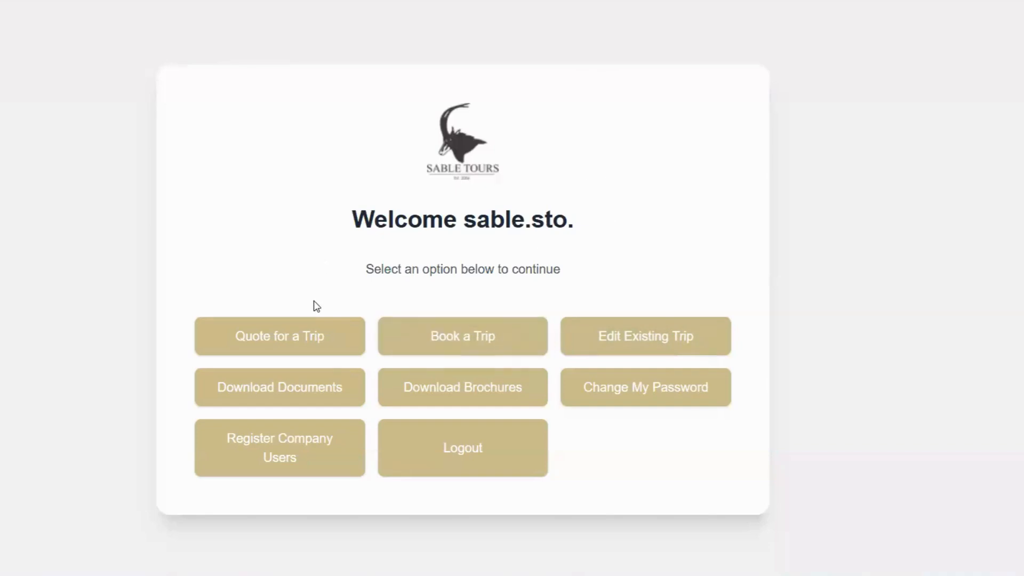
Visit Edit Existing Trip, go back to the dashboard, and start a new booking.
{"action": "left_click", "coordinate": [647, 339]}
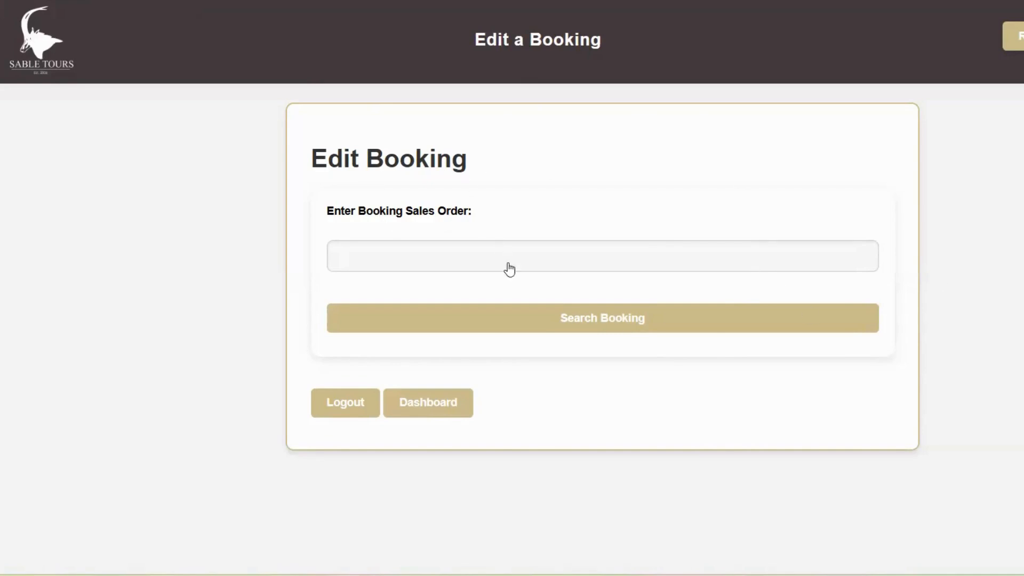
{"action": "left_click", "coordinate": [421, 406]}
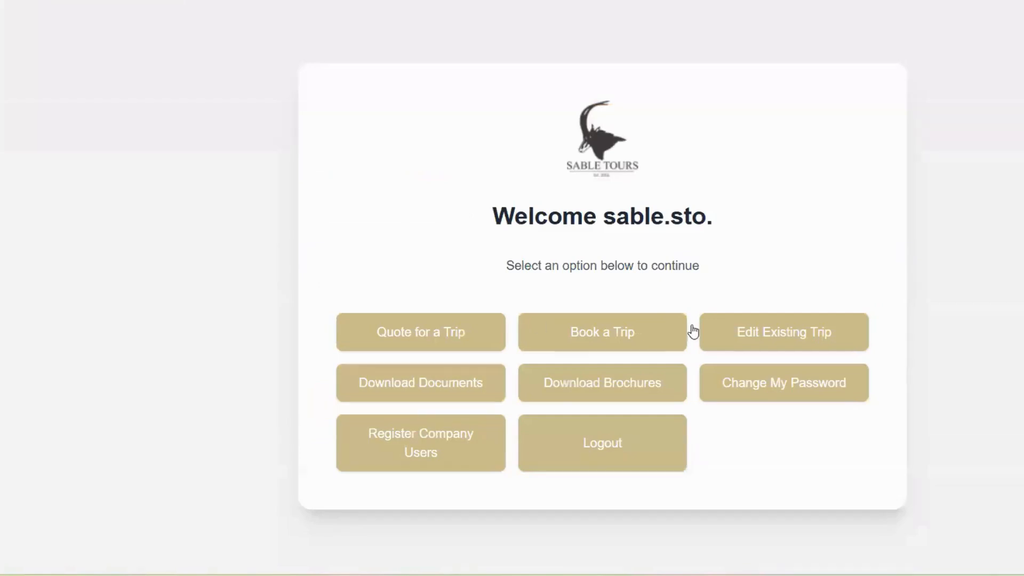
{"action": "left_click", "coordinate": [559, 331]}
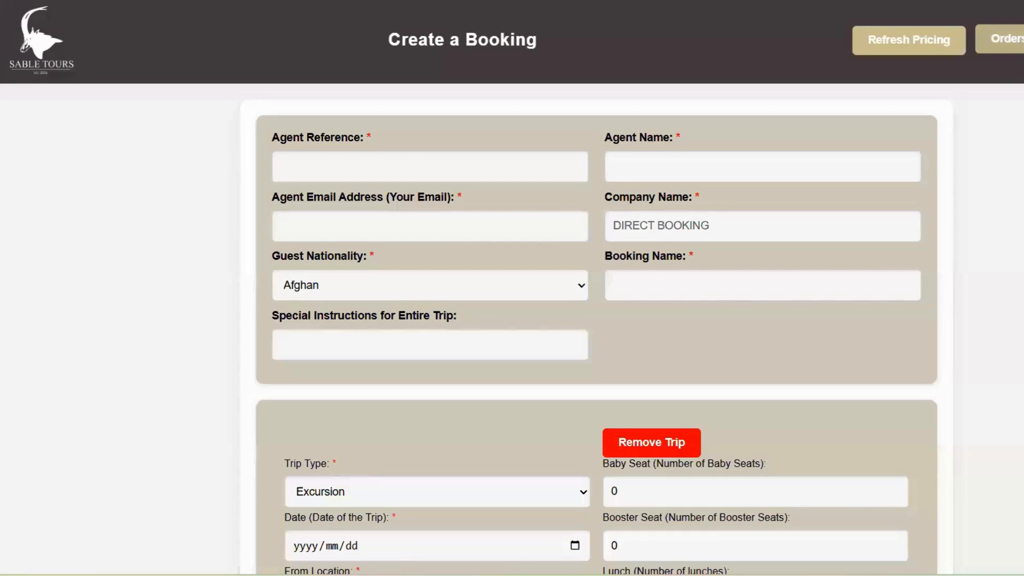
Copy the second-newest order number from sales orders sorted by Order # descending.
{"action": "left_click", "coordinate": [1020, 46]}
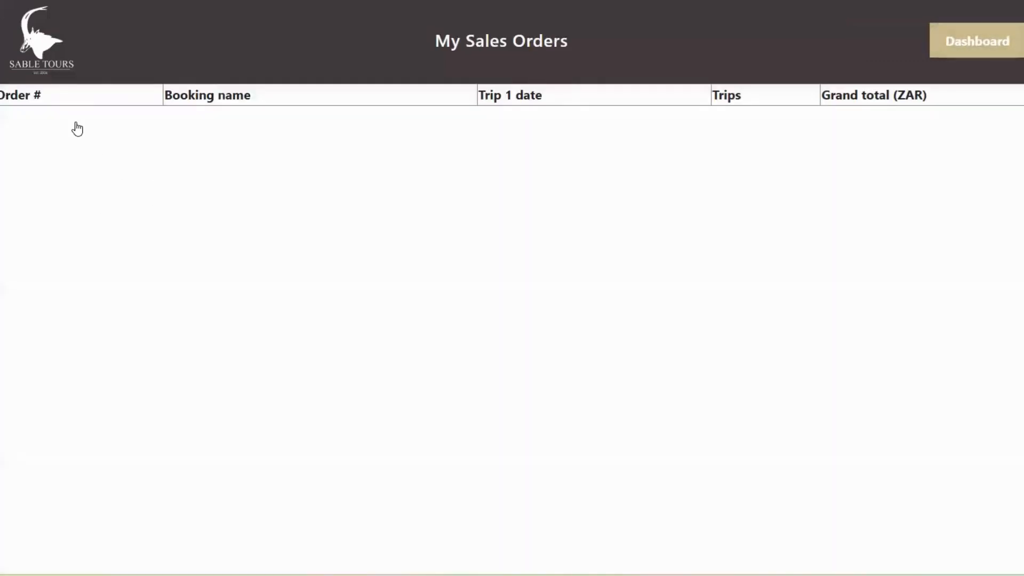
{"action": "left_click", "coordinate": [114, 137]}
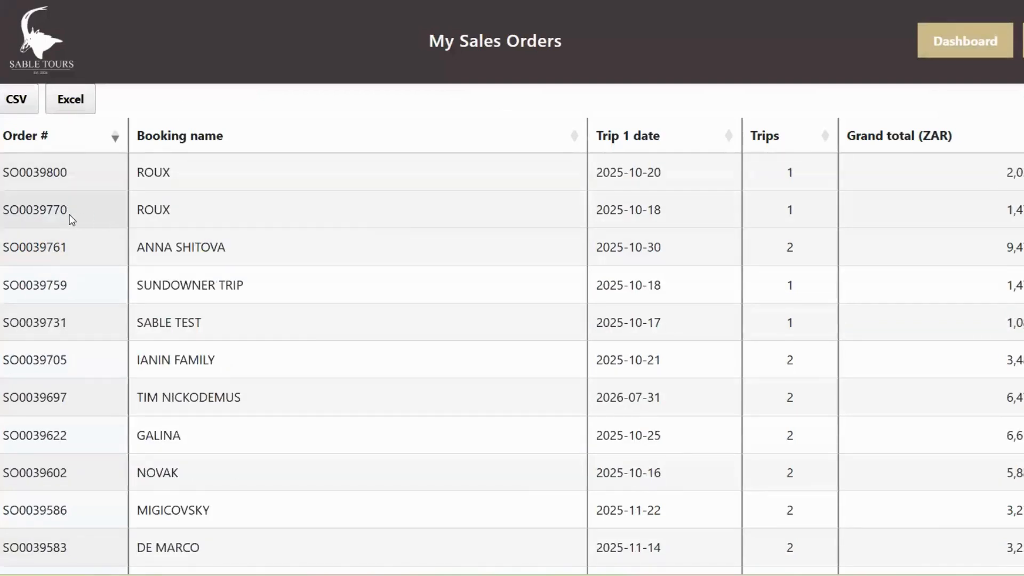
{"action": "left_click_drag", "start_coordinate": [63, 211], "coordinate": [4, 214]}
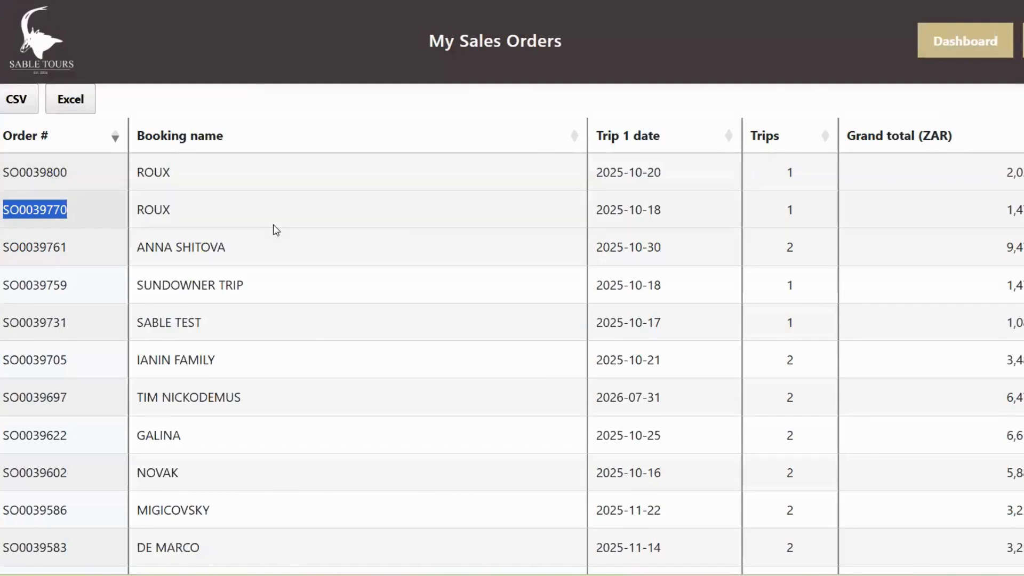
{"action": "left_click", "coordinate": [943, 35]}
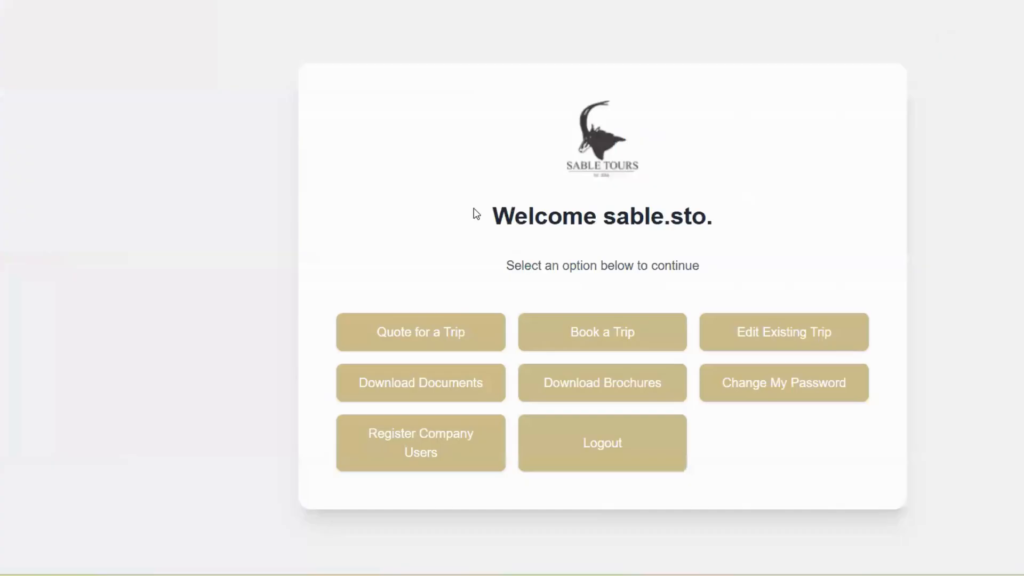
{"action": "left_click", "coordinate": [765, 336]}
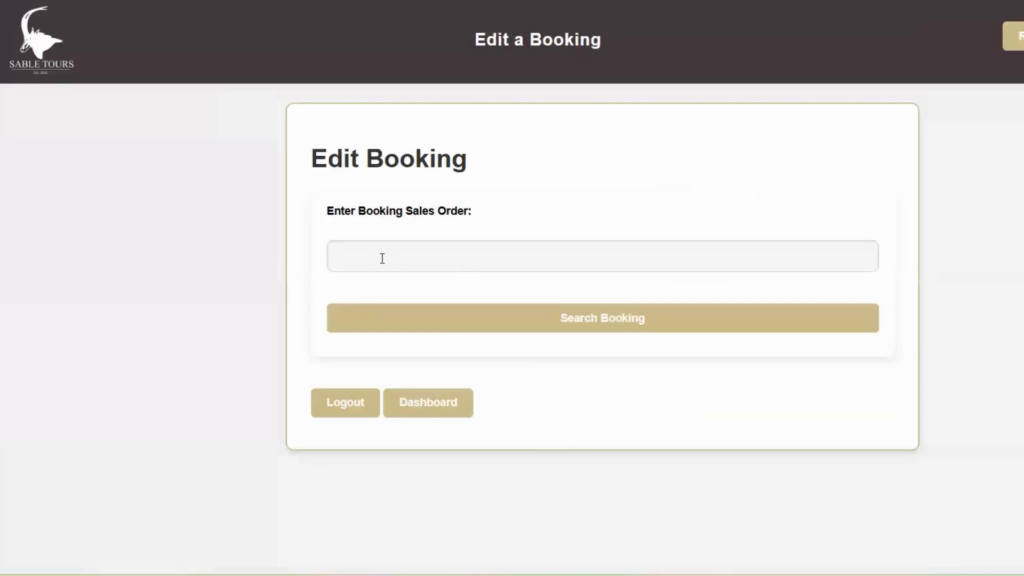
Retrieve the booking by pasting its copied sales order number and searching.
{"action": "left_click", "coordinate": [383, 259]}
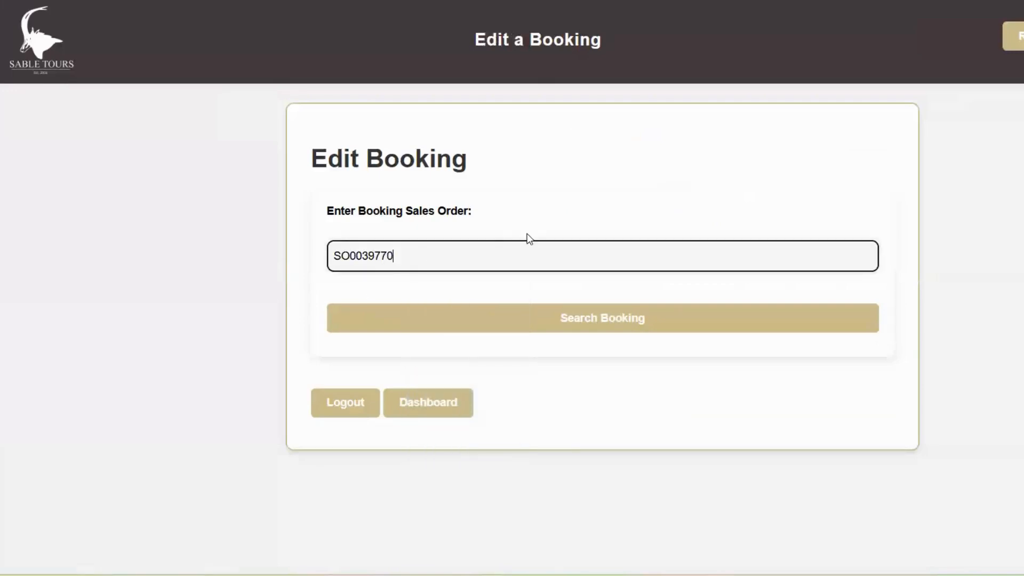
{"action": "left_click", "coordinate": [659, 321]}
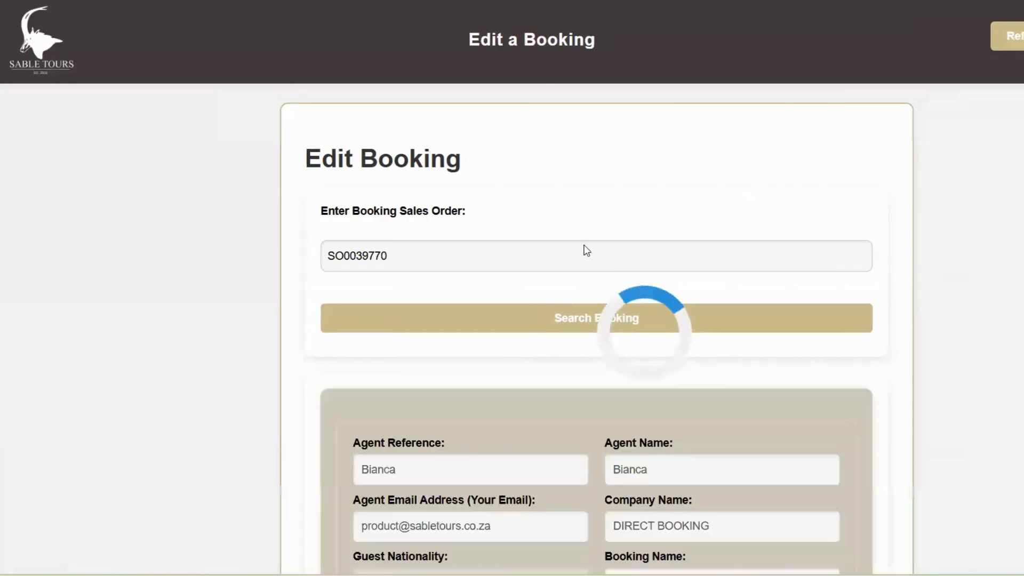
{"action": "scroll", "coordinate": [873, 250], "scroll_direction": "down", "scroll_amount": 4}
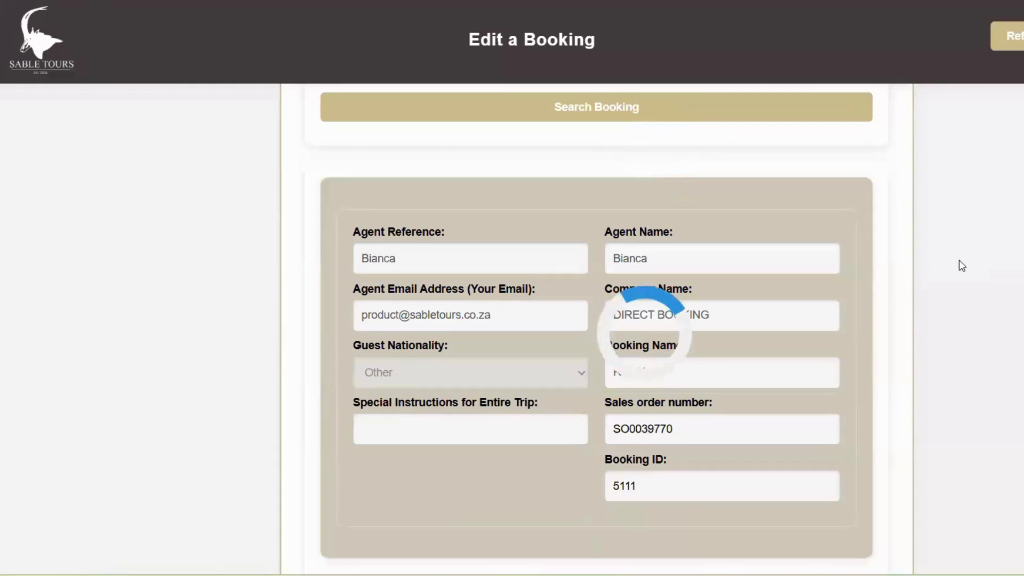
{"action": "scroll", "coordinate": [933, 269], "scroll_direction": "down", "scroll_amount": 2}
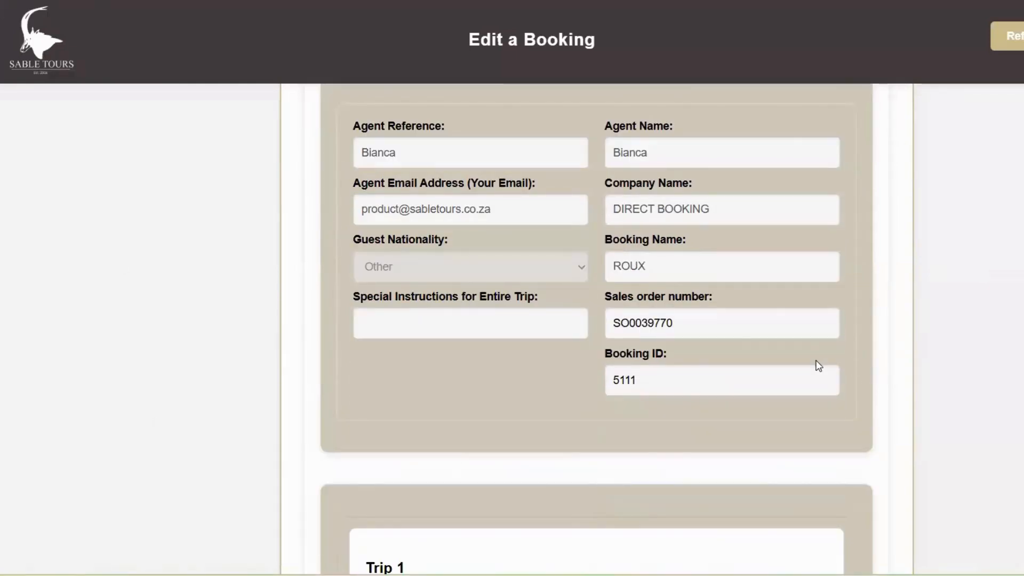
{"action": "scroll", "coordinate": [819, 366], "scroll_direction": "down", "scroll_amount": 8}
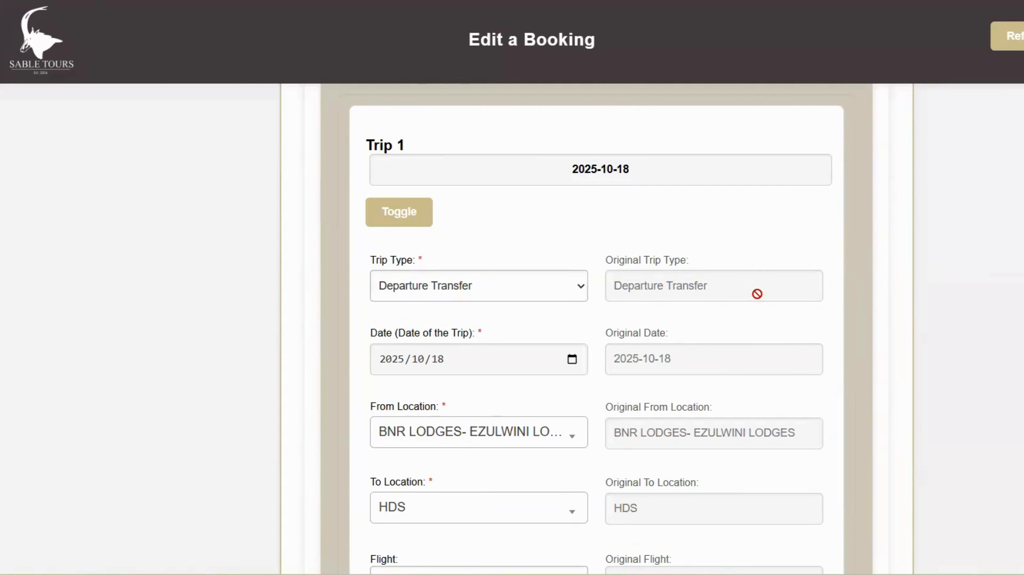
{"action": "scroll", "coordinate": [741, 258], "scroll_direction": "down", "scroll_amount": 2}
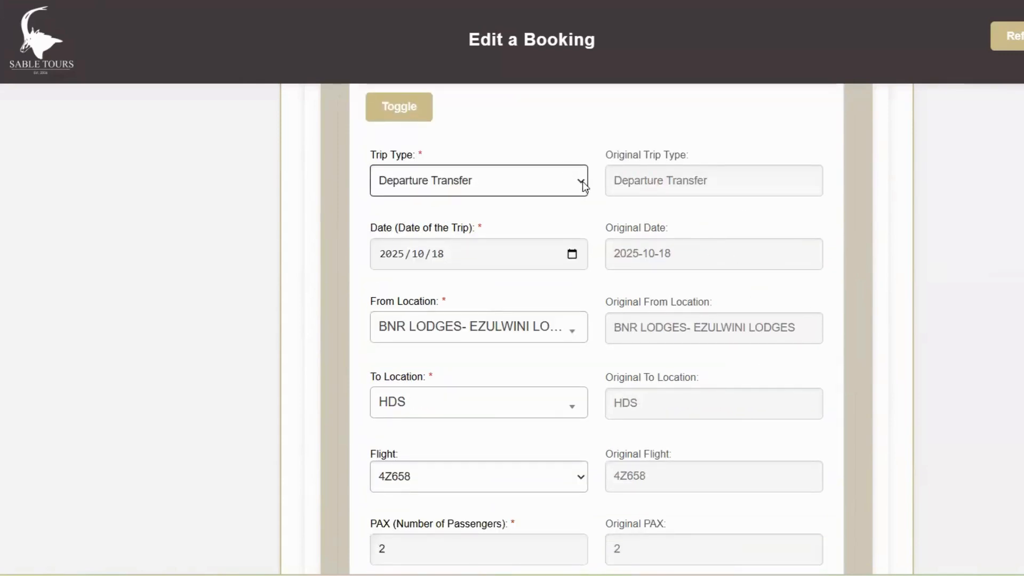
{"action": "scroll", "coordinate": [437, 250], "scroll_direction": "down", "scroll_amount": 2}
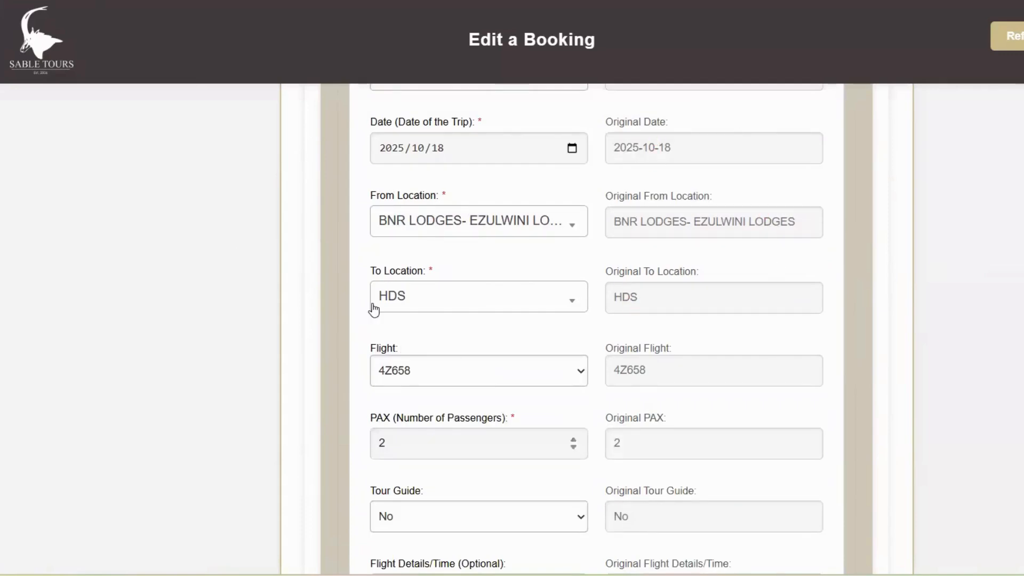
{"action": "scroll", "coordinate": [455, 345], "scroll_direction": "down", "scroll_amount": 2}
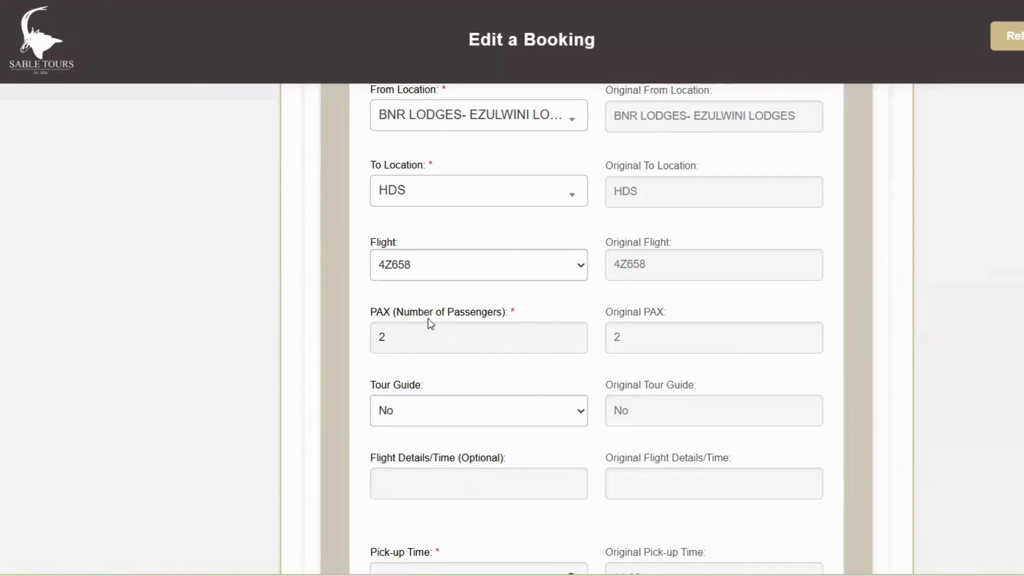
Raise the passengers from 2 to 3, bringing the trip total to 1579.00.
{"action": "left_click", "coordinate": [572, 334]}
{"action": "scroll", "coordinate": [764, 292], "scroll_direction": "down", "scroll_amount": 2}
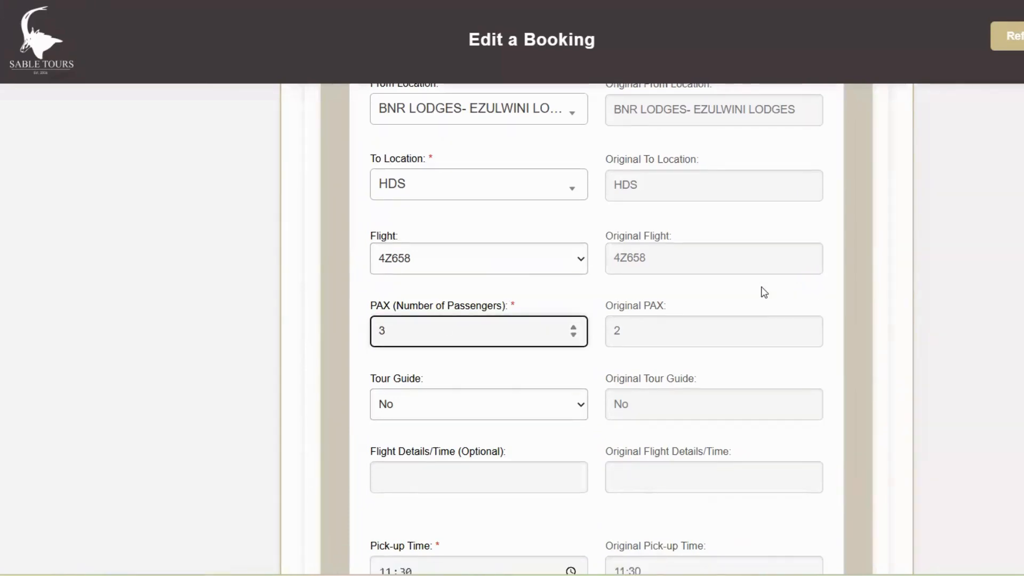
{"action": "scroll", "coordinate": [764, 292], "scroll_direction": "down", "scroll_amount": 2}
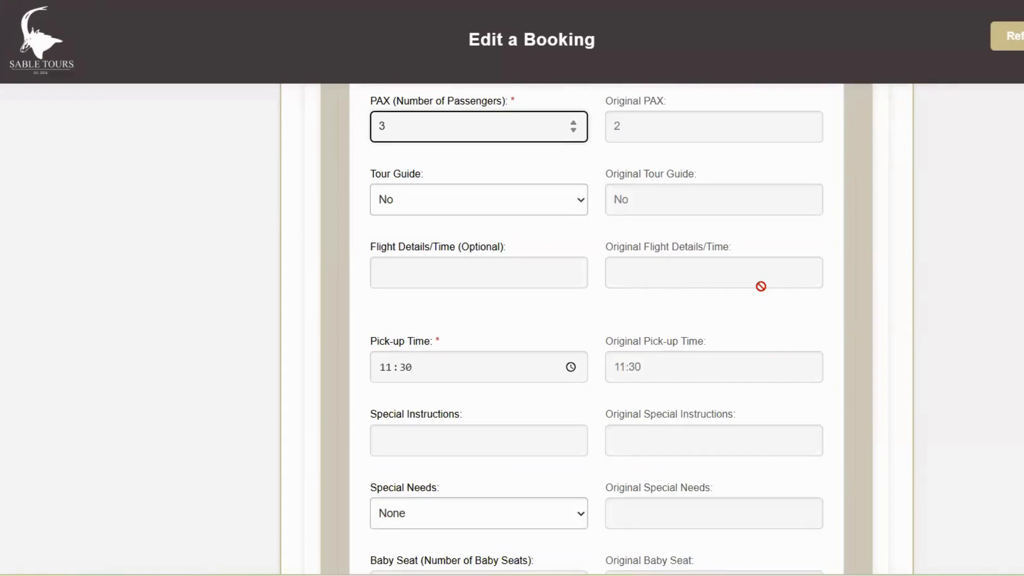
{"action": "scroll", "coordinate": [761, 286], "scroll_direction": "down", "scroll_amount": 2}
{"action": "scroll", "coordinate": [761, 287], "scroll_direction": "down", "scroll_amount": 2}
{"action": "scroll", "coordinate": [761, 287], "scroll_direction": "down", "scroll_amount": 6}
{"action": "scroll", "coordinate": [761, 286], "scroll_direction": "down", "scroll_amount": 6}
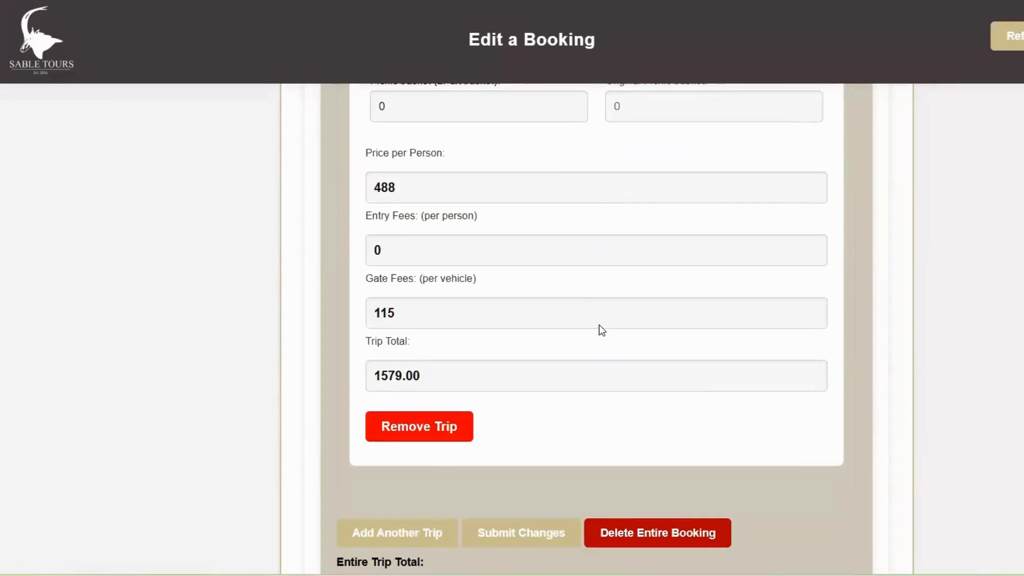
Submit the 3-passenger change, accept the R 1579.00 pricing, and begin editing another booking.
{"action": "left_click", "coordinate": [524, 539]}
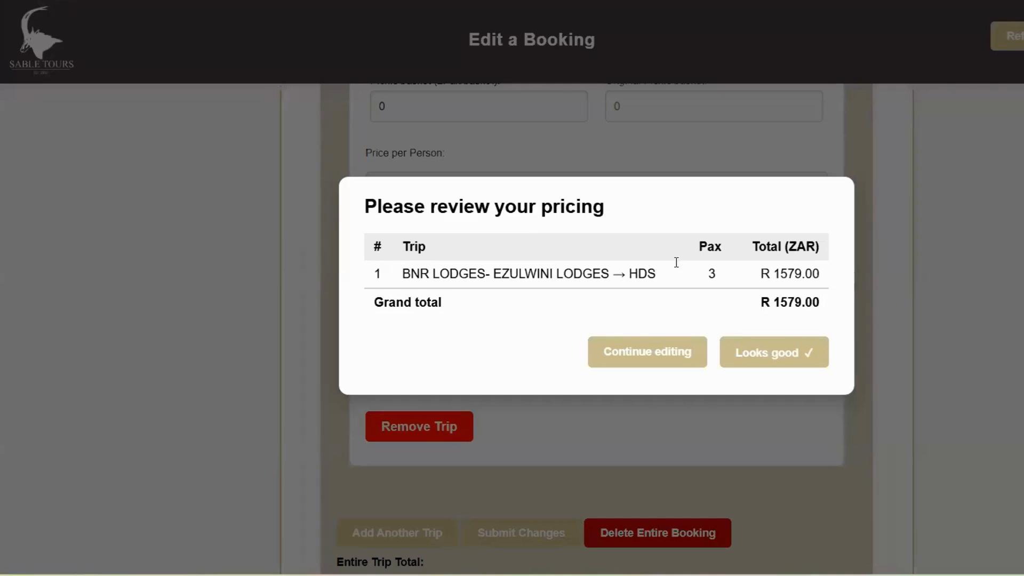
{"action": "left_click", "coordinate": [778, 354]}
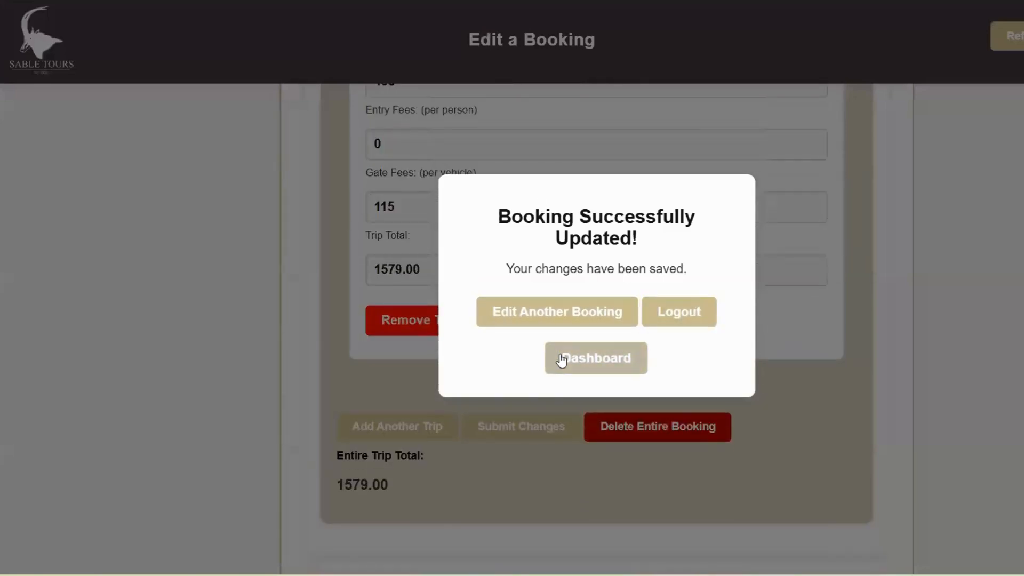
{"action": "left_click", "coordinate": [544, 309]}
Load the R1579.00 booking by its pasted sales order number and scroll to Delete Entire Booking.
{"action": "left_click", "coordinate": [488, 256]}
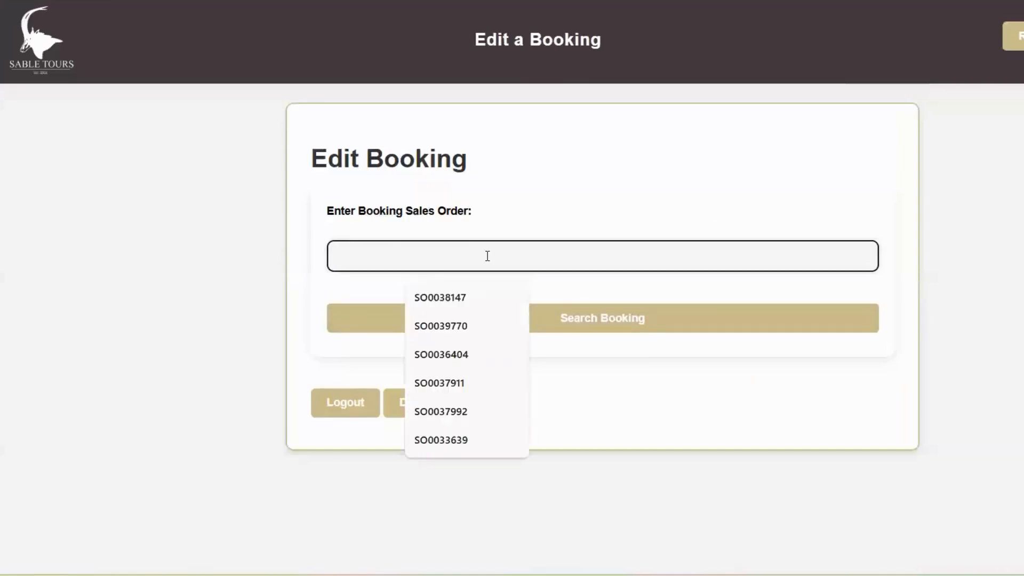
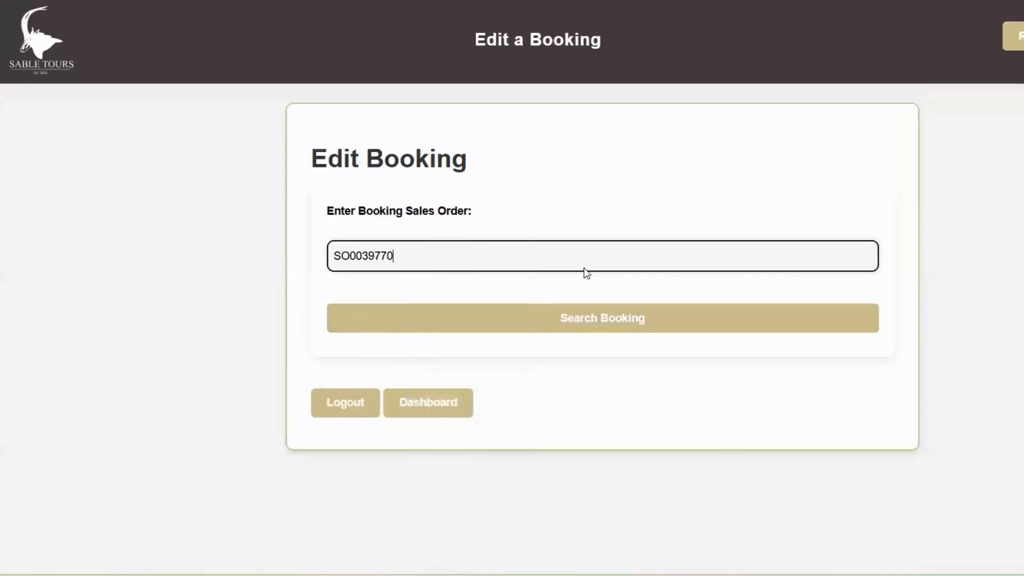
{"action": "left_click", "coordinate": [588, 319]}
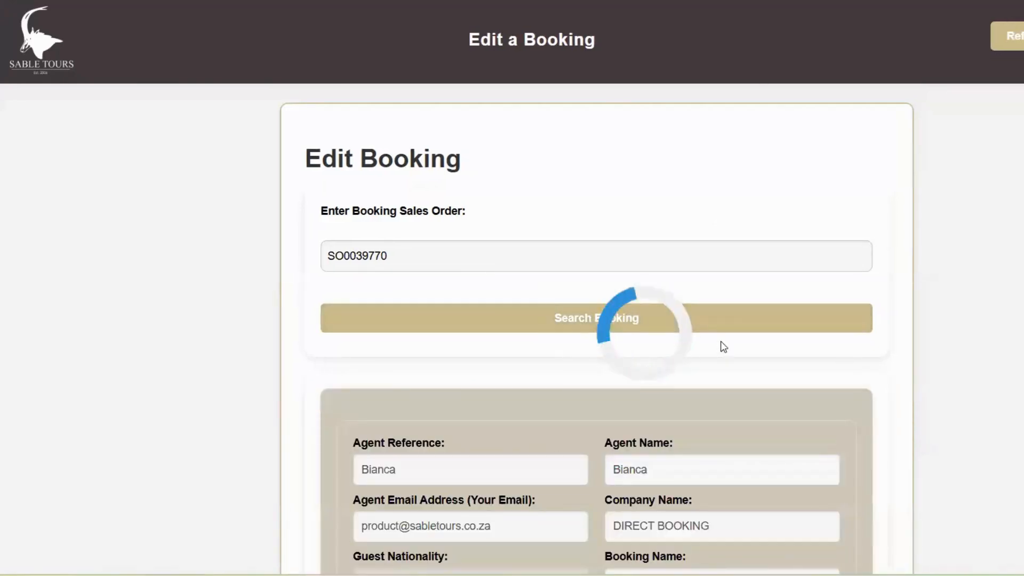
{"action": "scroll", "coordinate": [721, 347], "scroll_direction": "down", "scroll_amount": 10}
{"action": "scroll", "coordinate": [724, 347], "scroll_direction": "down", "scroll_amount": 6}
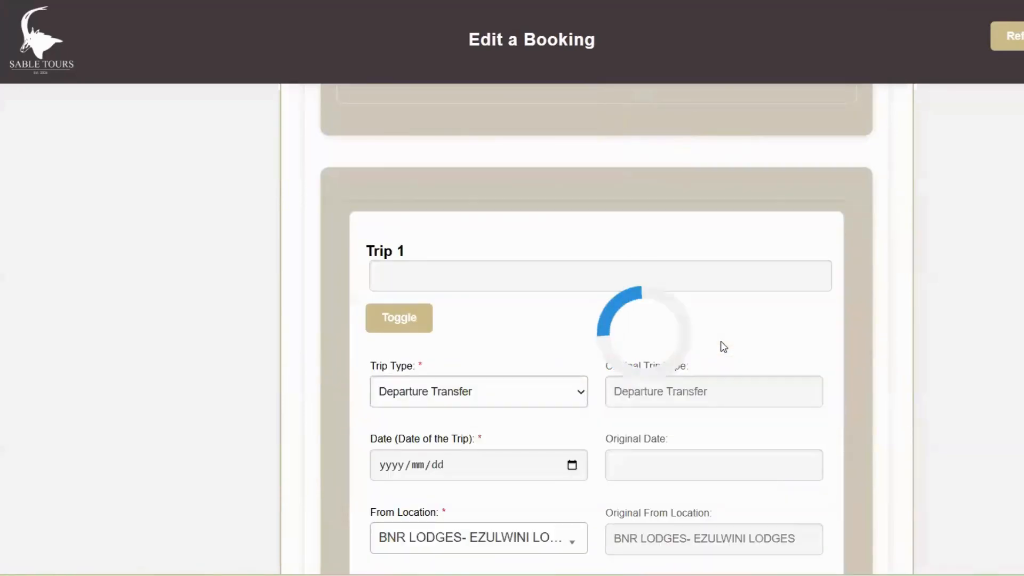
{"action": "scroll", "coordinate": [739, 287], "scroll_direction": "down", "scroll_amount": 20}
{"action": "scroll", "coordinate": [740, 264], "scroll_direction": "down", "scroll_amount": 1}
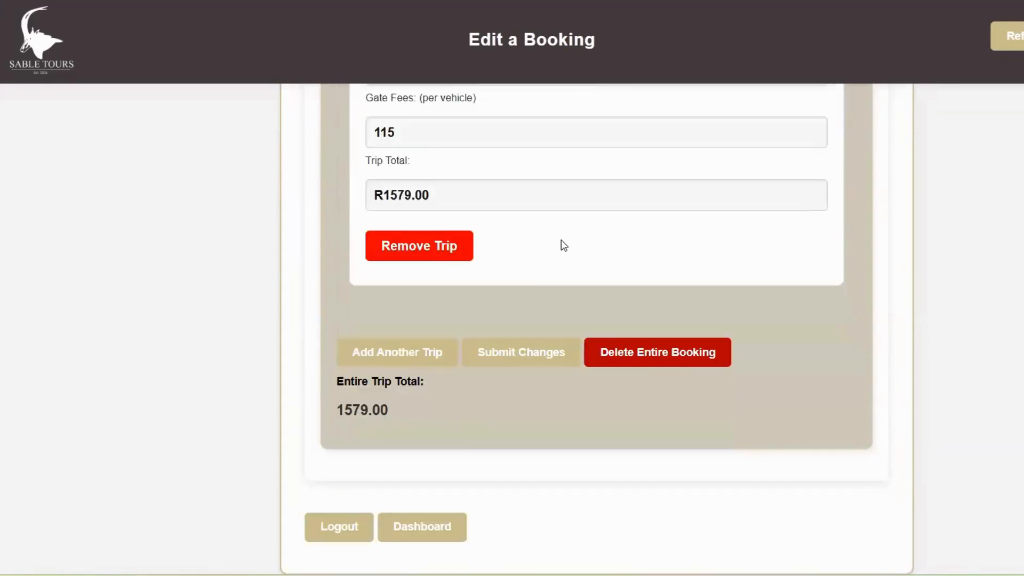
Delete the entire booking, confirm with 'Yes, delete', and dismiss the 'Booking deleted.' alert.
{"action": "left_click", "coordinate": [620, 354]}
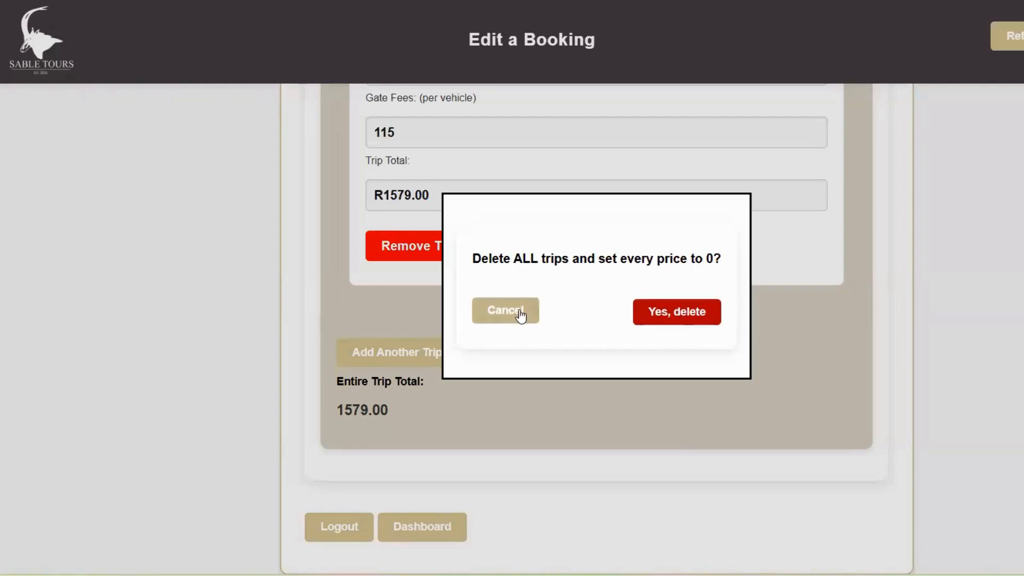
{"action": "left_click", "coordinate": [676, 311]}
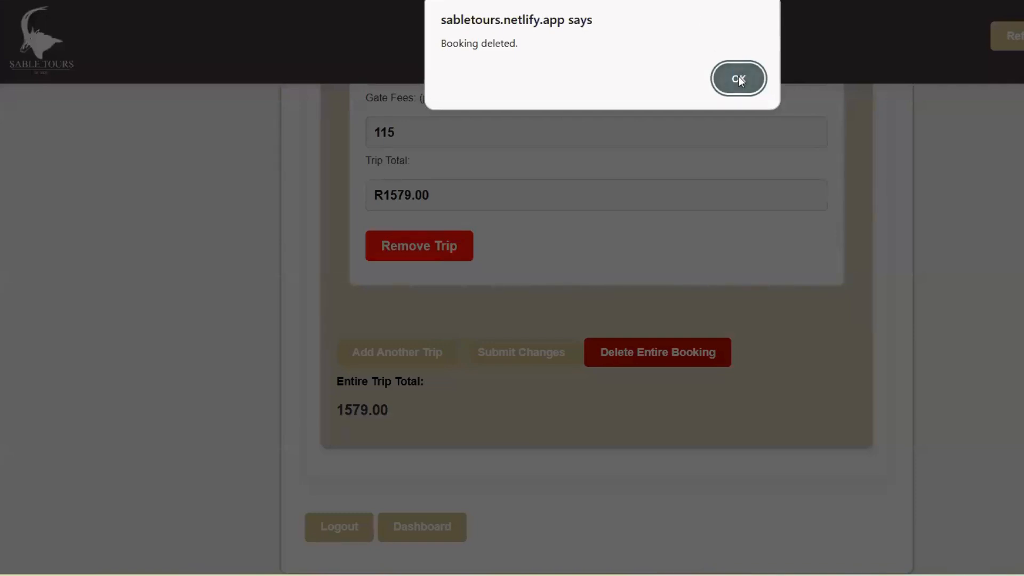
{"action": "left_click", "coordinate": [740, 80]}
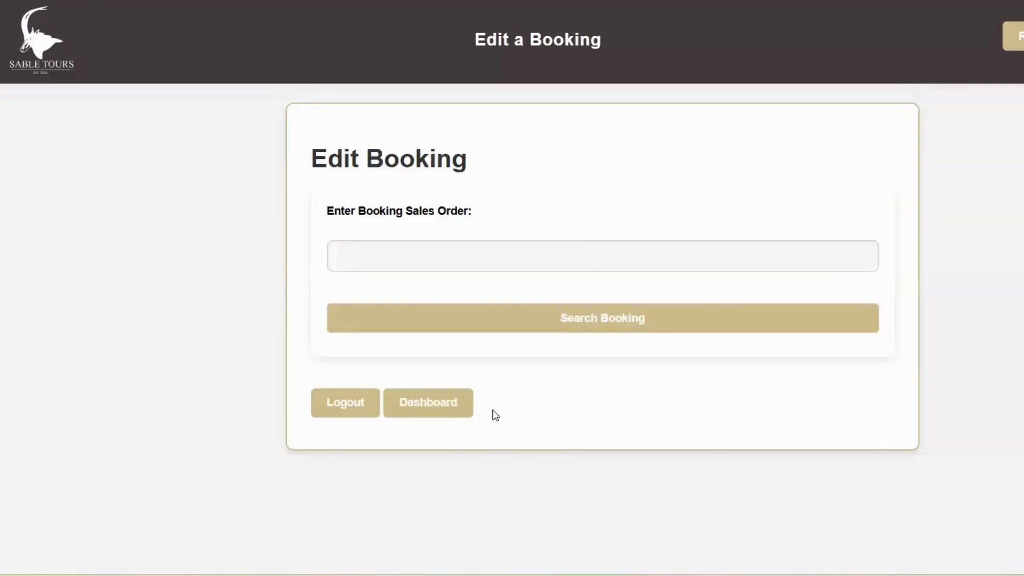
From the dashboard, view the four-file Download Documents list, then close it.
{"action": "left_click", "coordinate": [441, 404]}
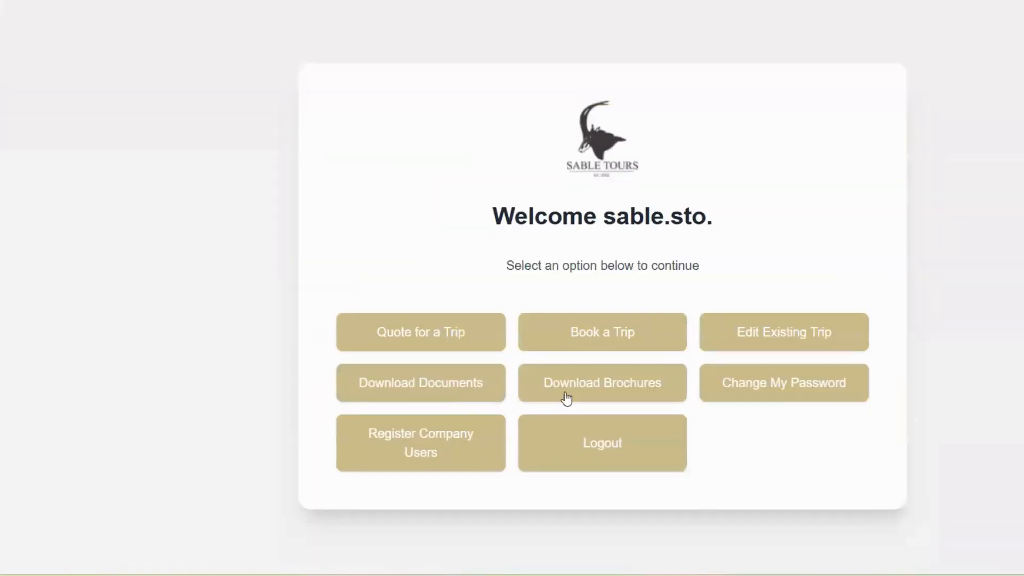
{"action": "left_click", "coordinate": [458, 385]}
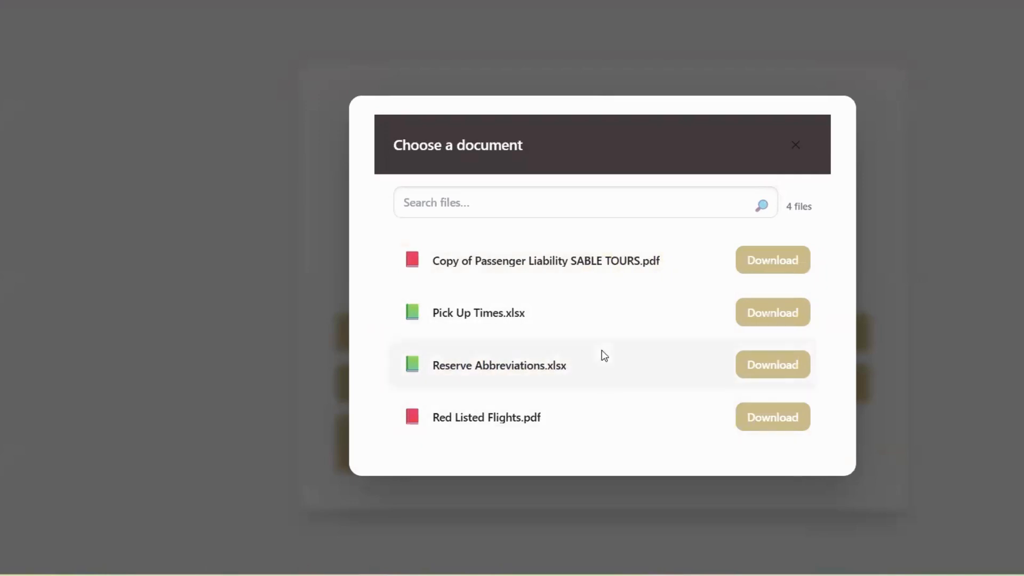
{"action": "left_click", "coordinate": [795, 144]}
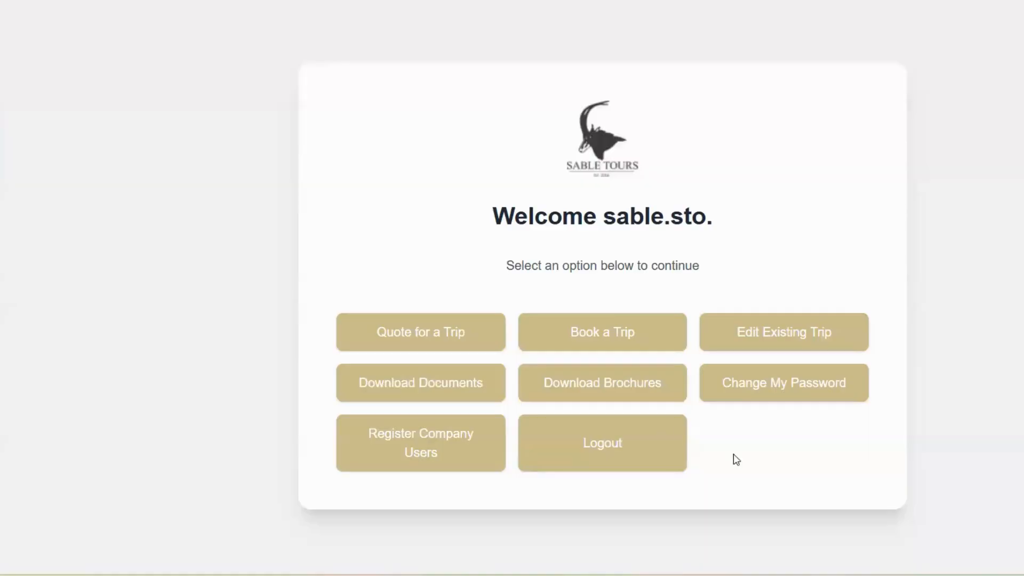
{"action": "left_click", "coordinate": [559, 383]}
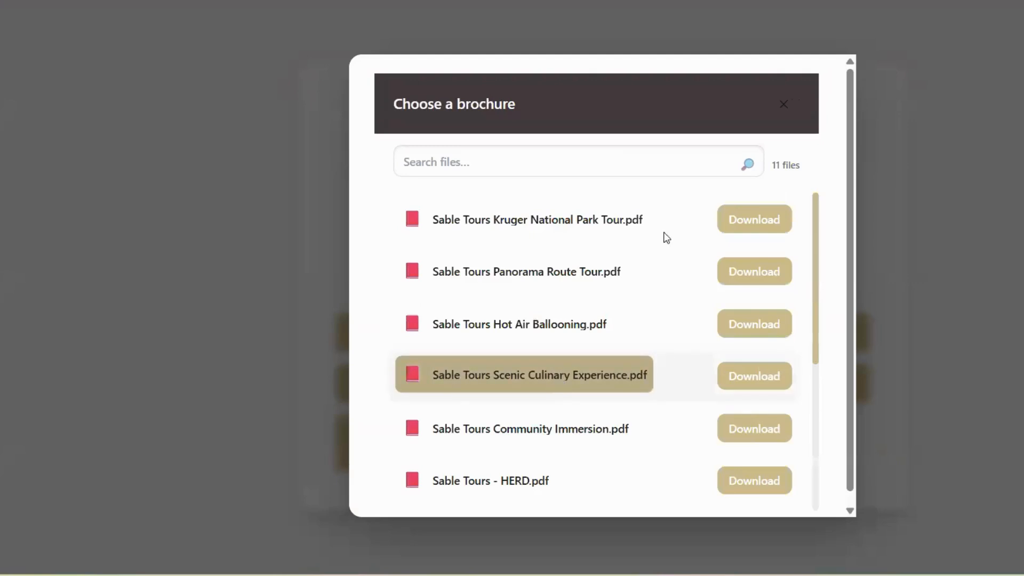
{"action": "left_click", "coordinate": [566, 219]}
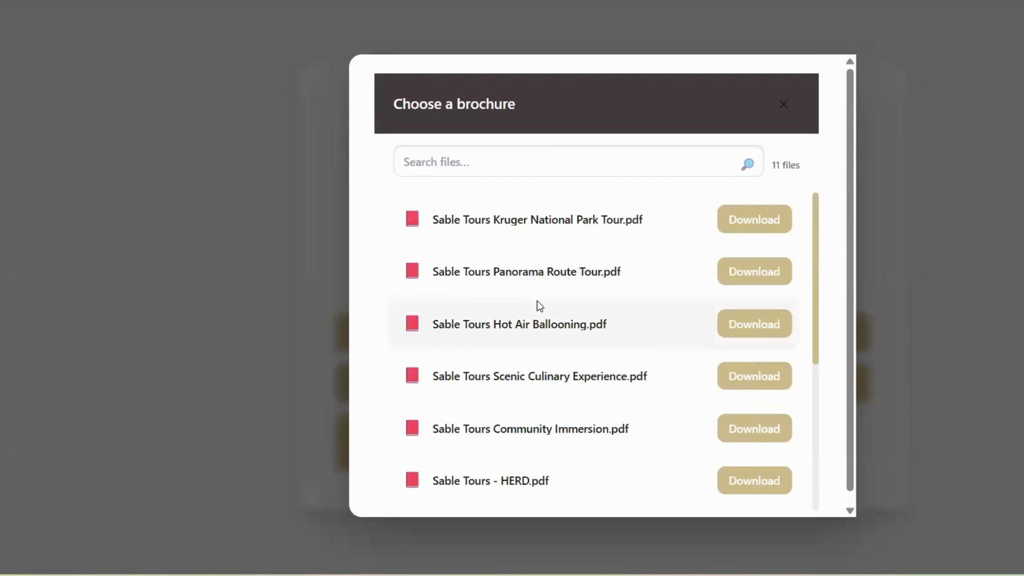
{"action": "scroll", "coordinate": [540, 306], "scroll_direction": "down", "scroll_amount": 2}
{"action": "left_click", "coordinate": [521, 336]}
{"action": "scroll", "coordinate": [521, 336], "scroll_direction": "down", "scroll_amount": 2}
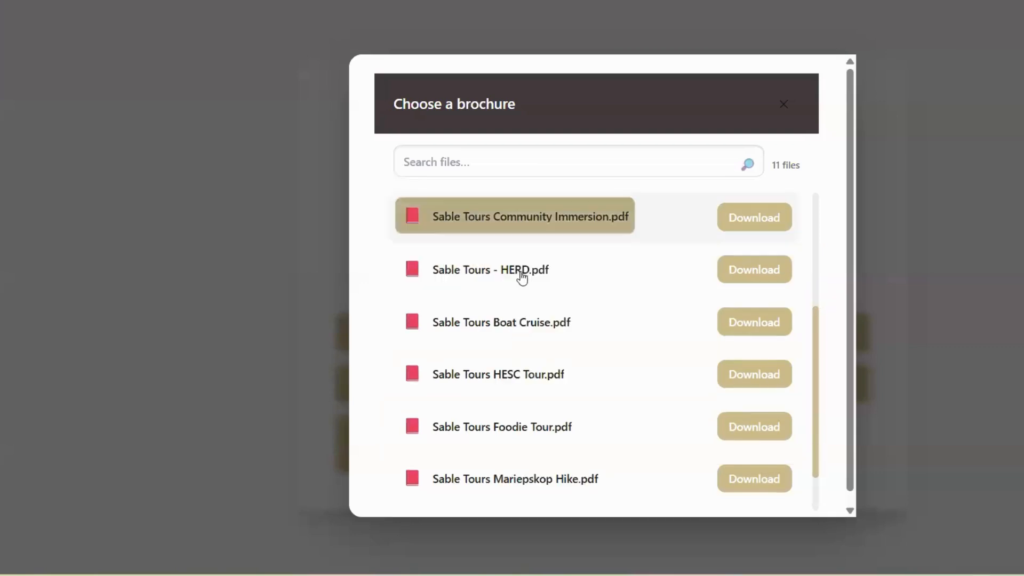
{"action": "scroll", "coordinate": [515, 325], "scroll_direction": "down", "scroll_amount": 1}
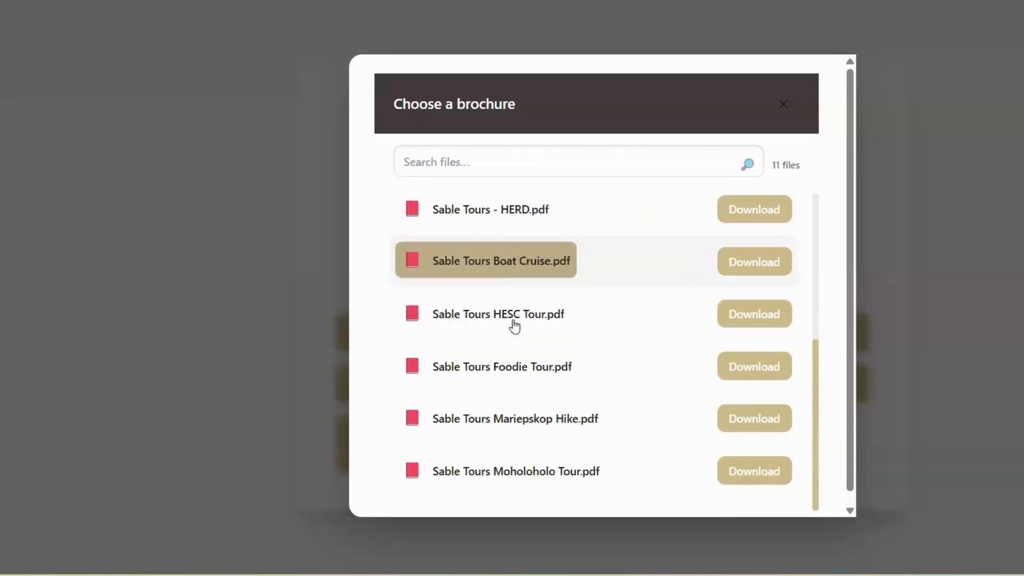
{"action": "scroll", "coordinate": [515, 326], "scroll_direction": "down", "scroll_amount": 1}
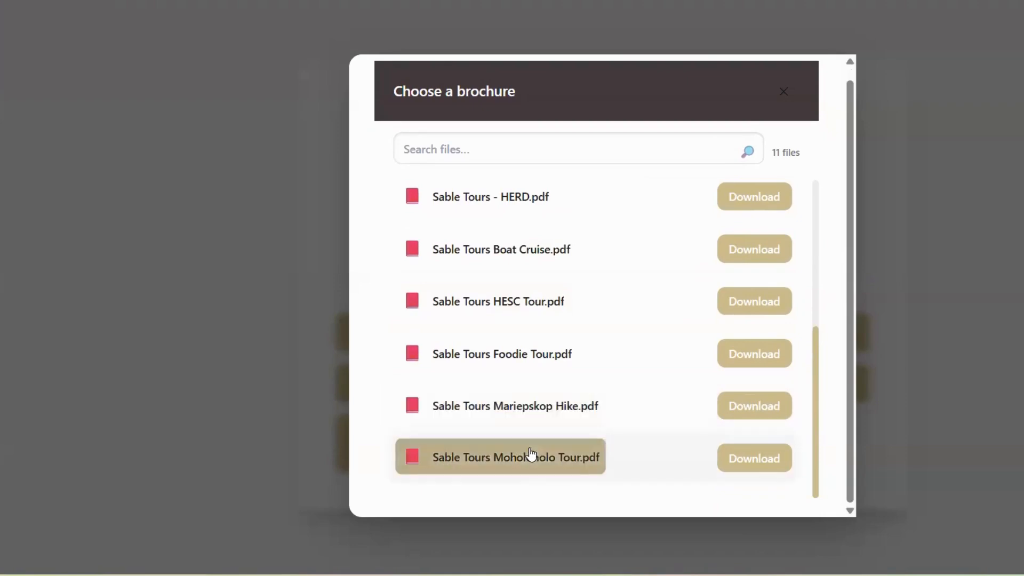
{"action": "scroll", "coordinate": [561, 396], "scroll_direction": "up", "scroll_amount": 5}
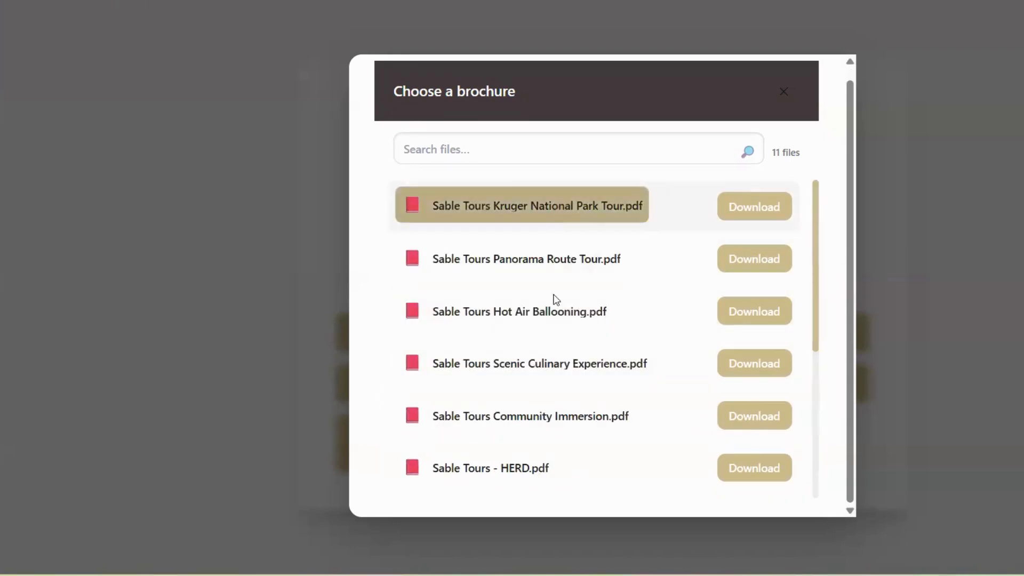
{"action": "left_click", "coordinate": [781, 98]}
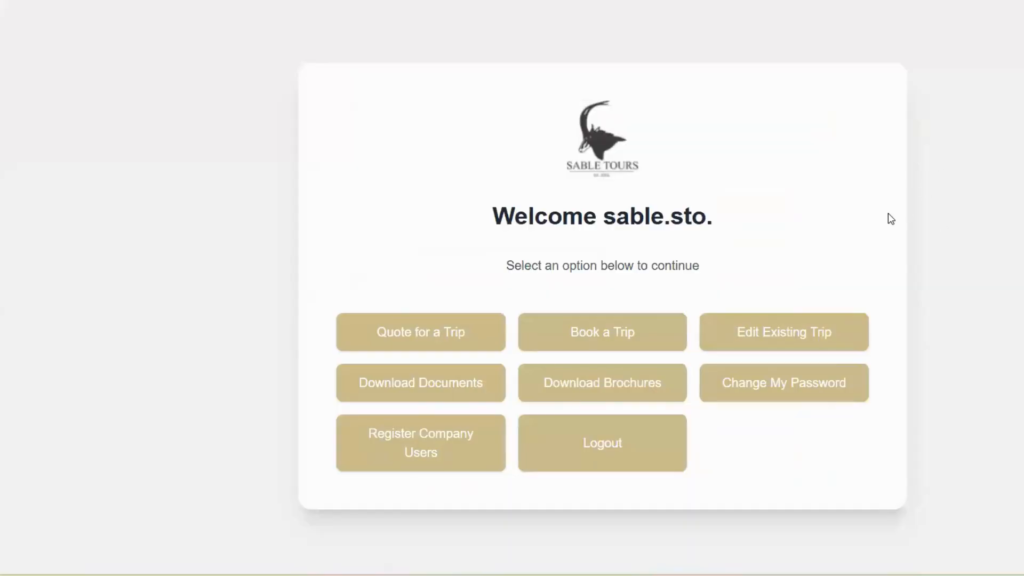